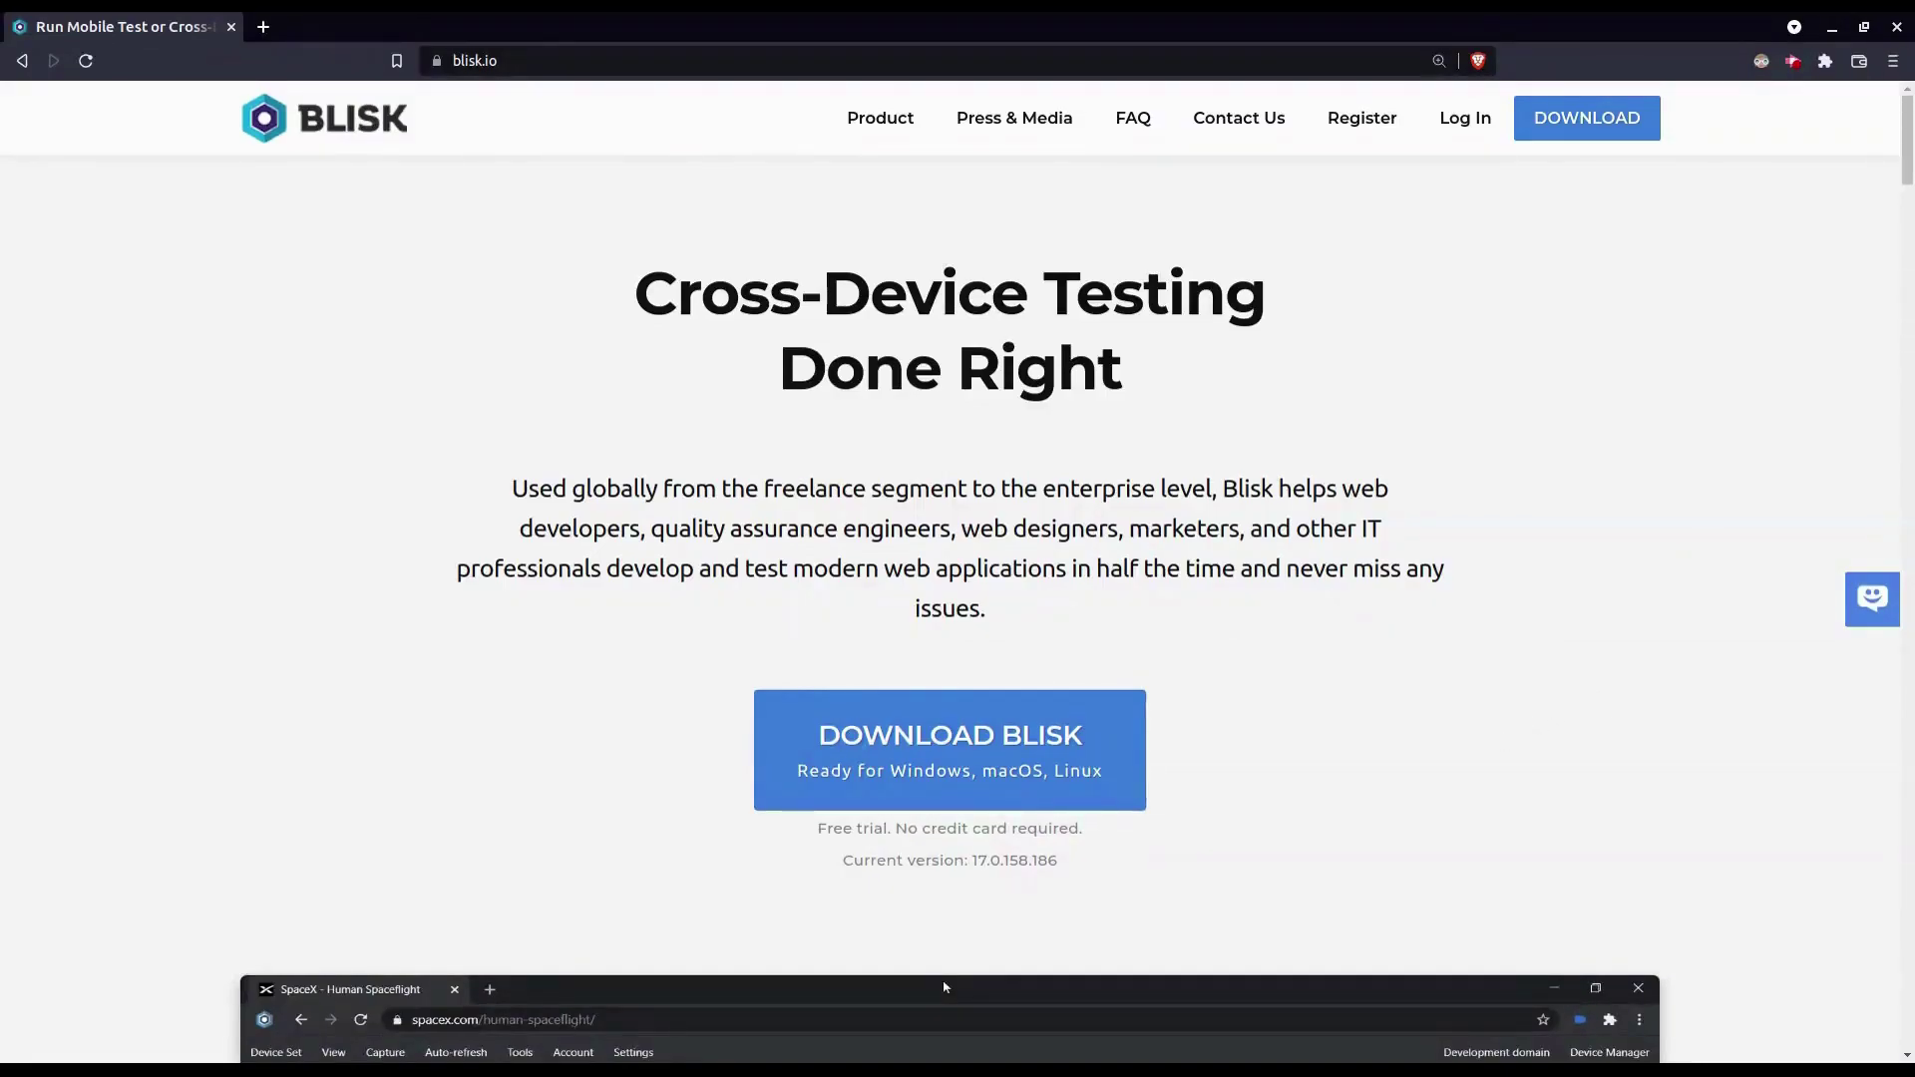
left_click_drag(1907, 143, 1908, 215)
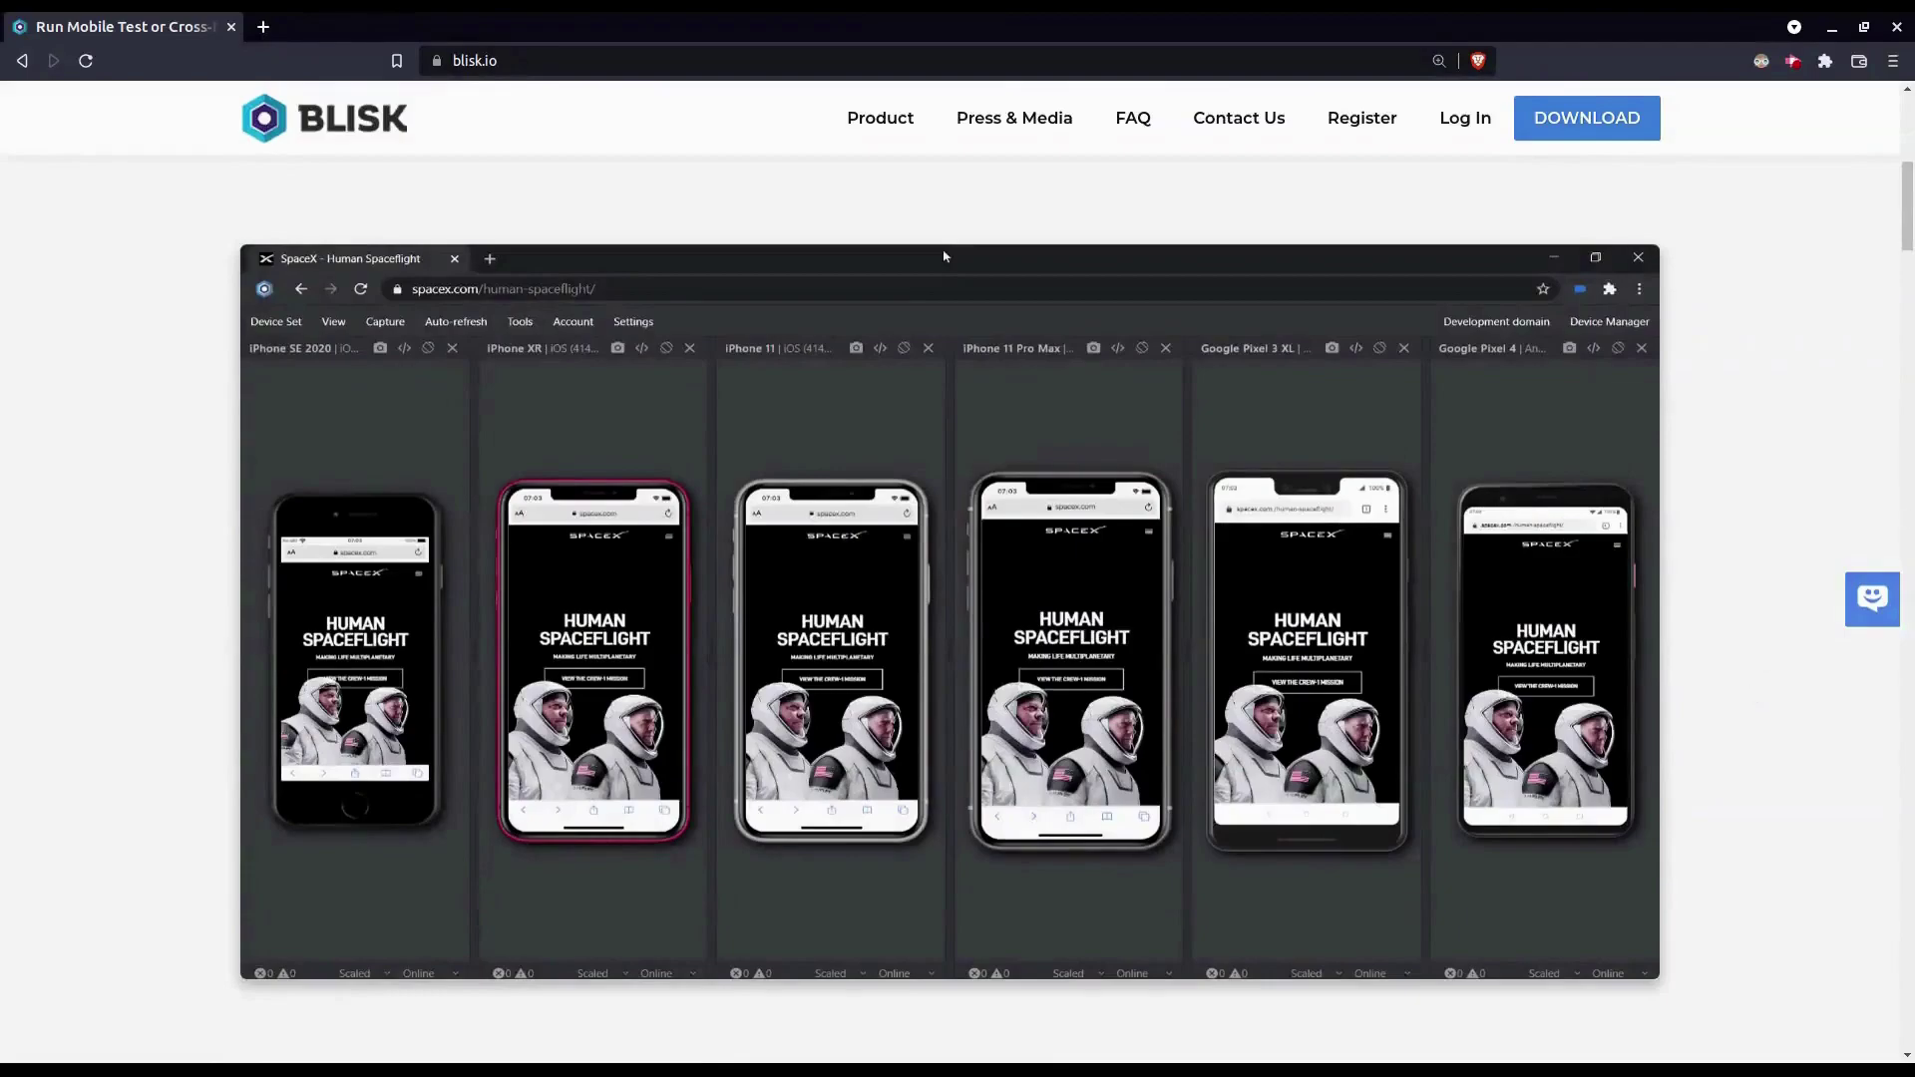
scroll(1770, 660, "up", 5)
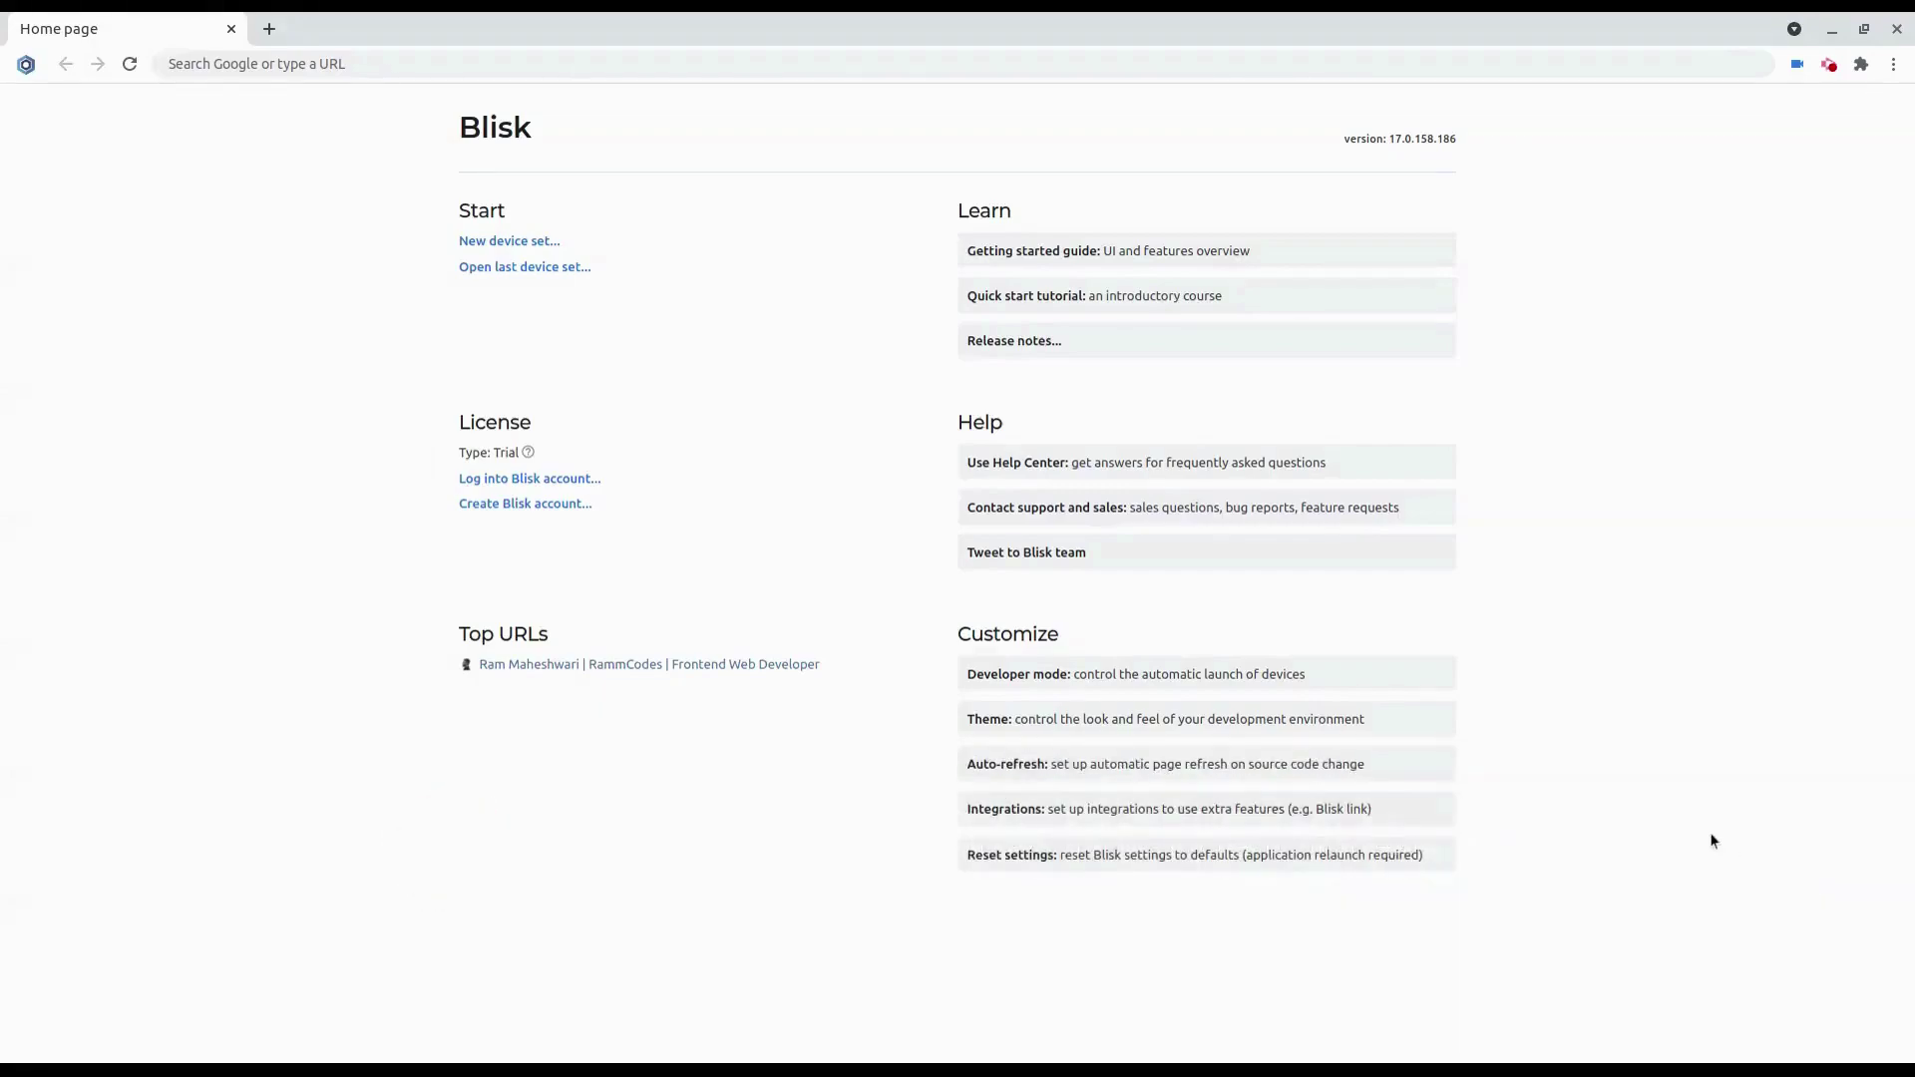
Load rammaheshwari.com from the address bar suggestion.
left_click(623, 64)
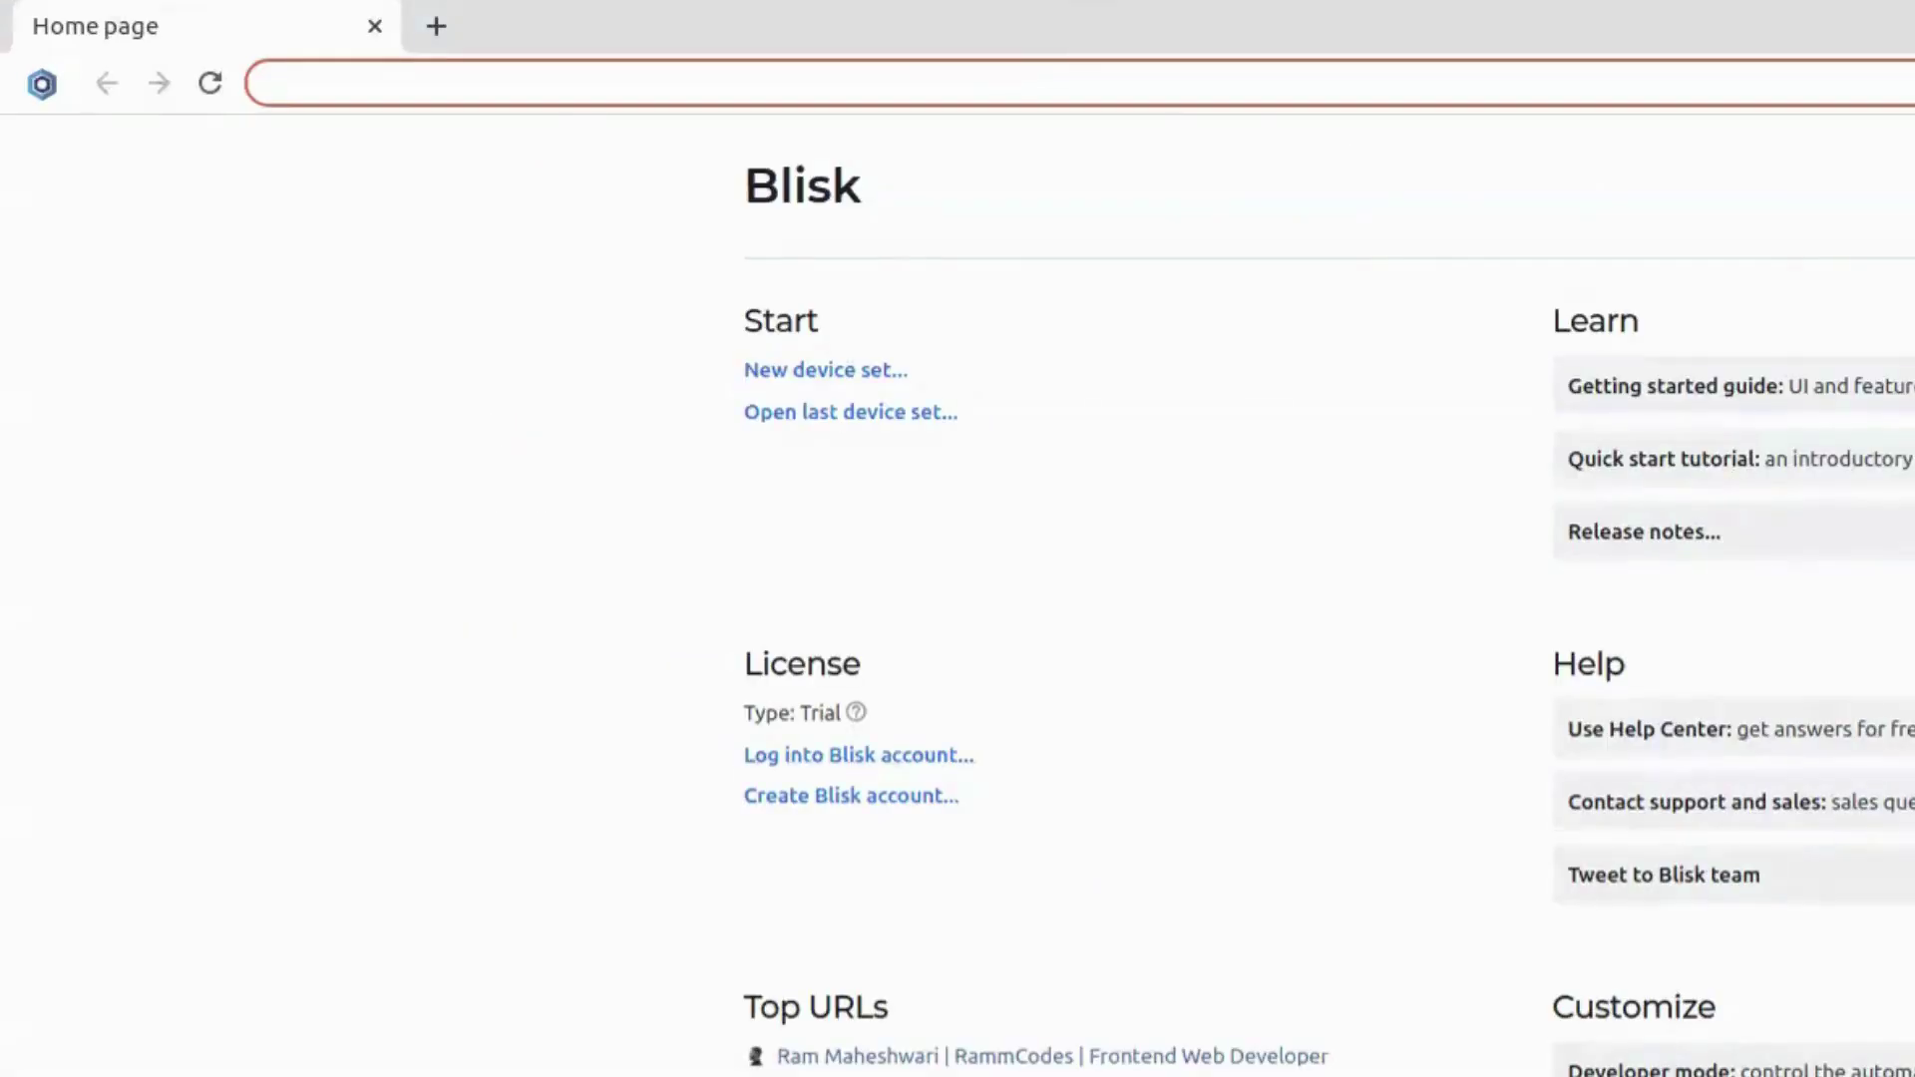
type("ra")
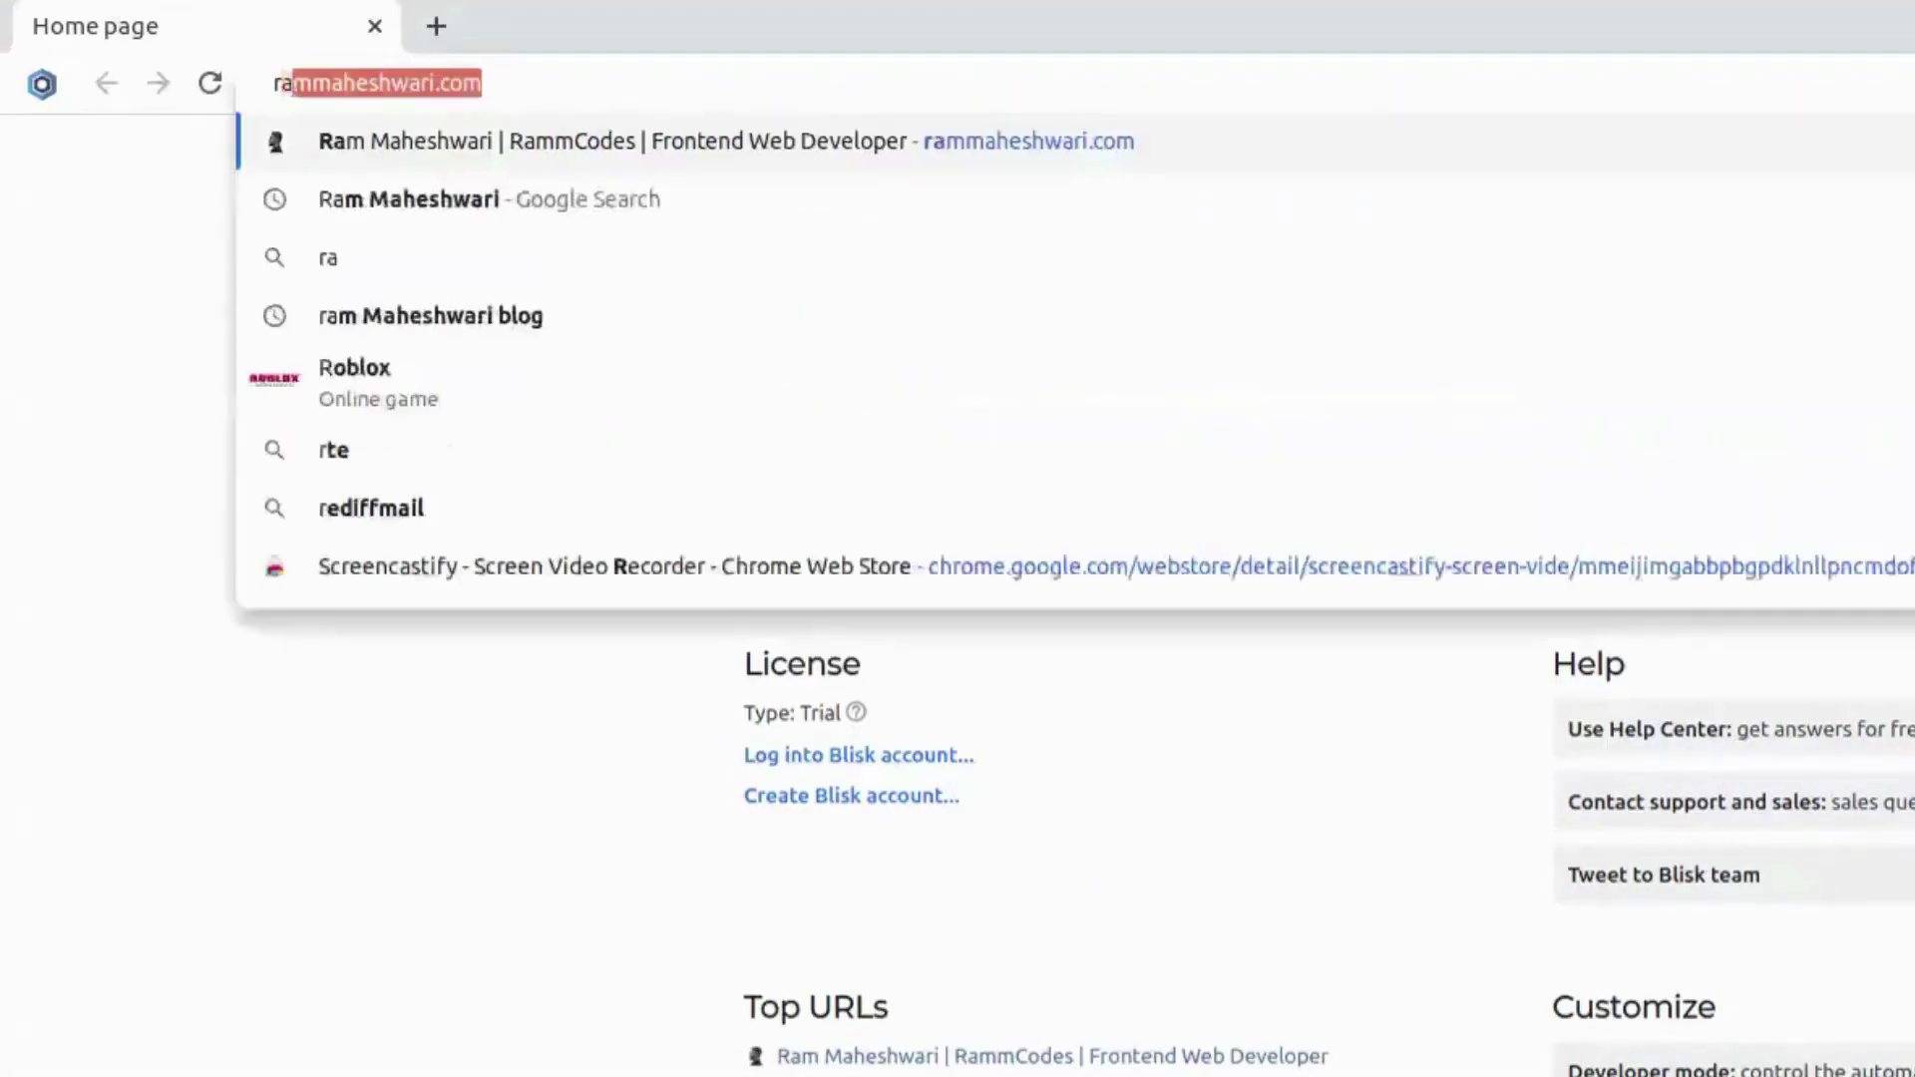
type("m")
key("Return")
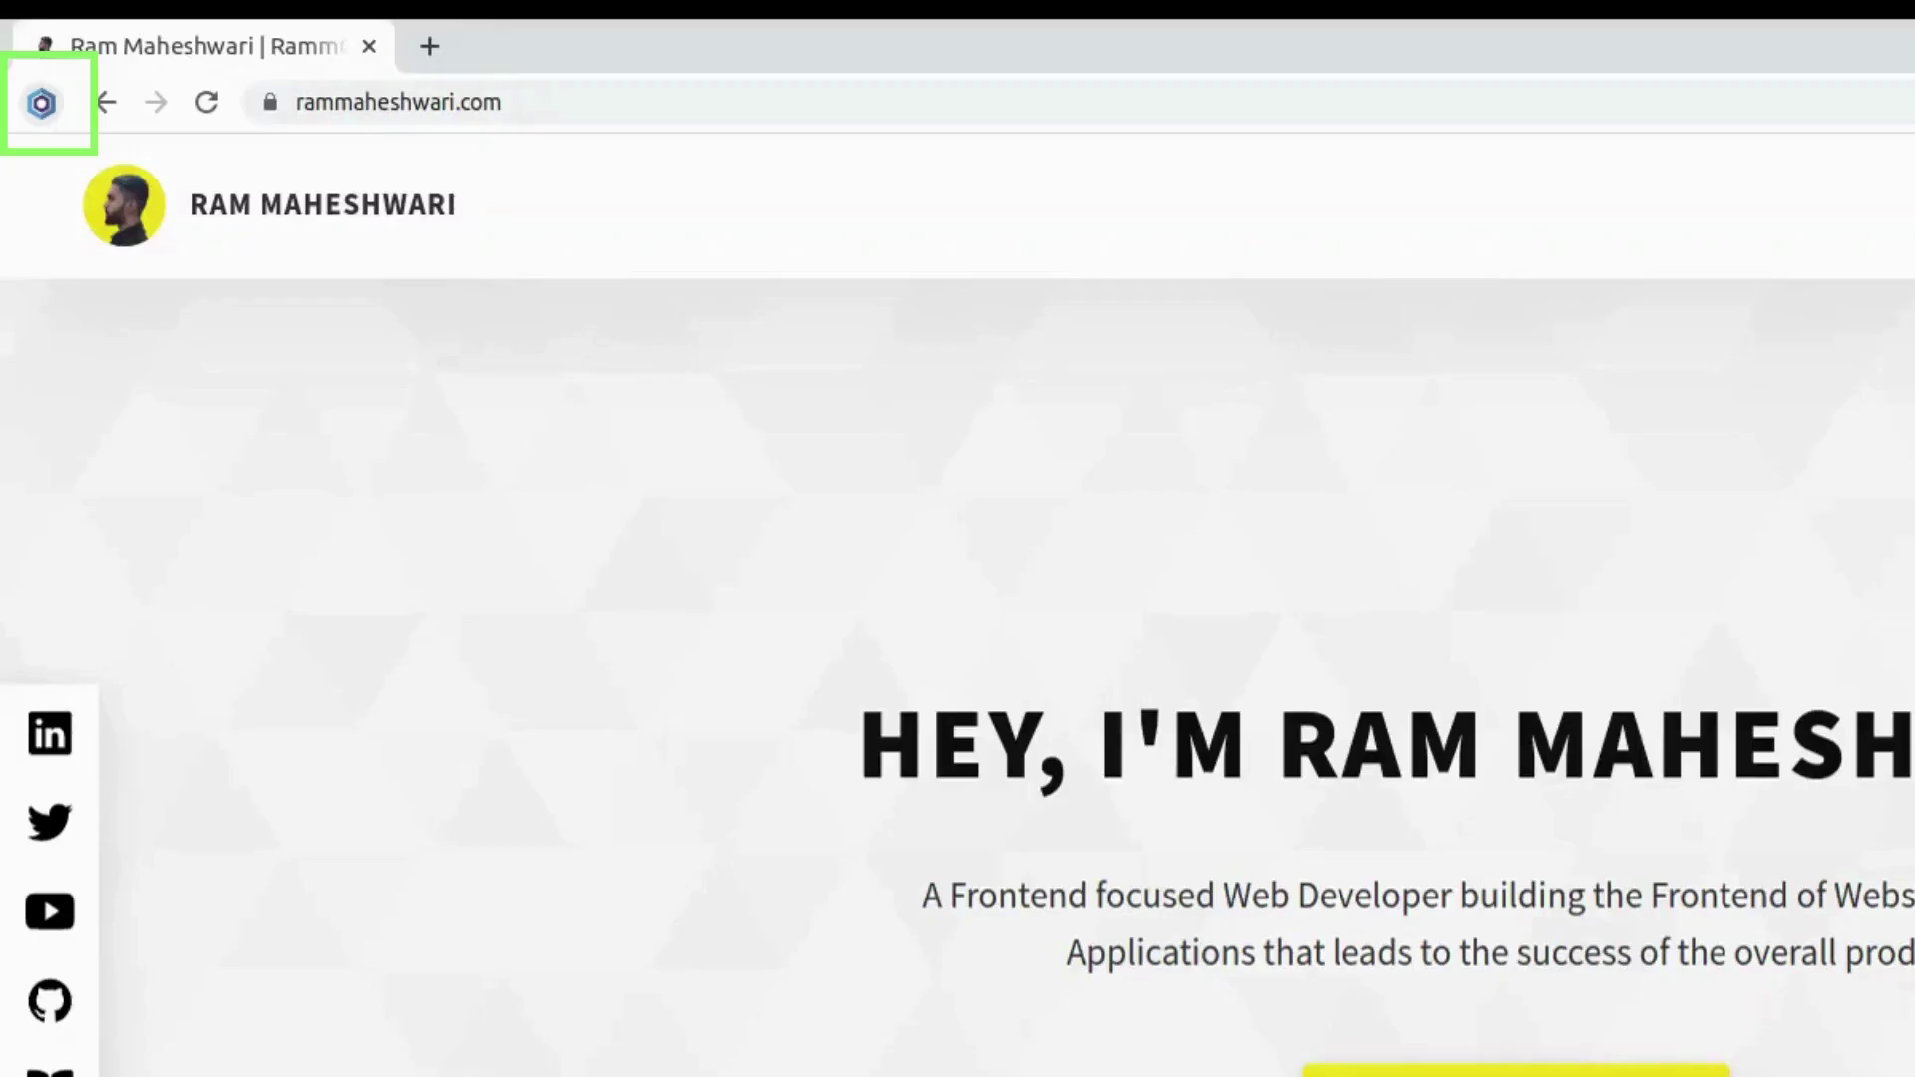
Browse the device set chooser's Android, iOS, Tablet, Desktop and Templates lists, returning to All.
left_click(27, 65)
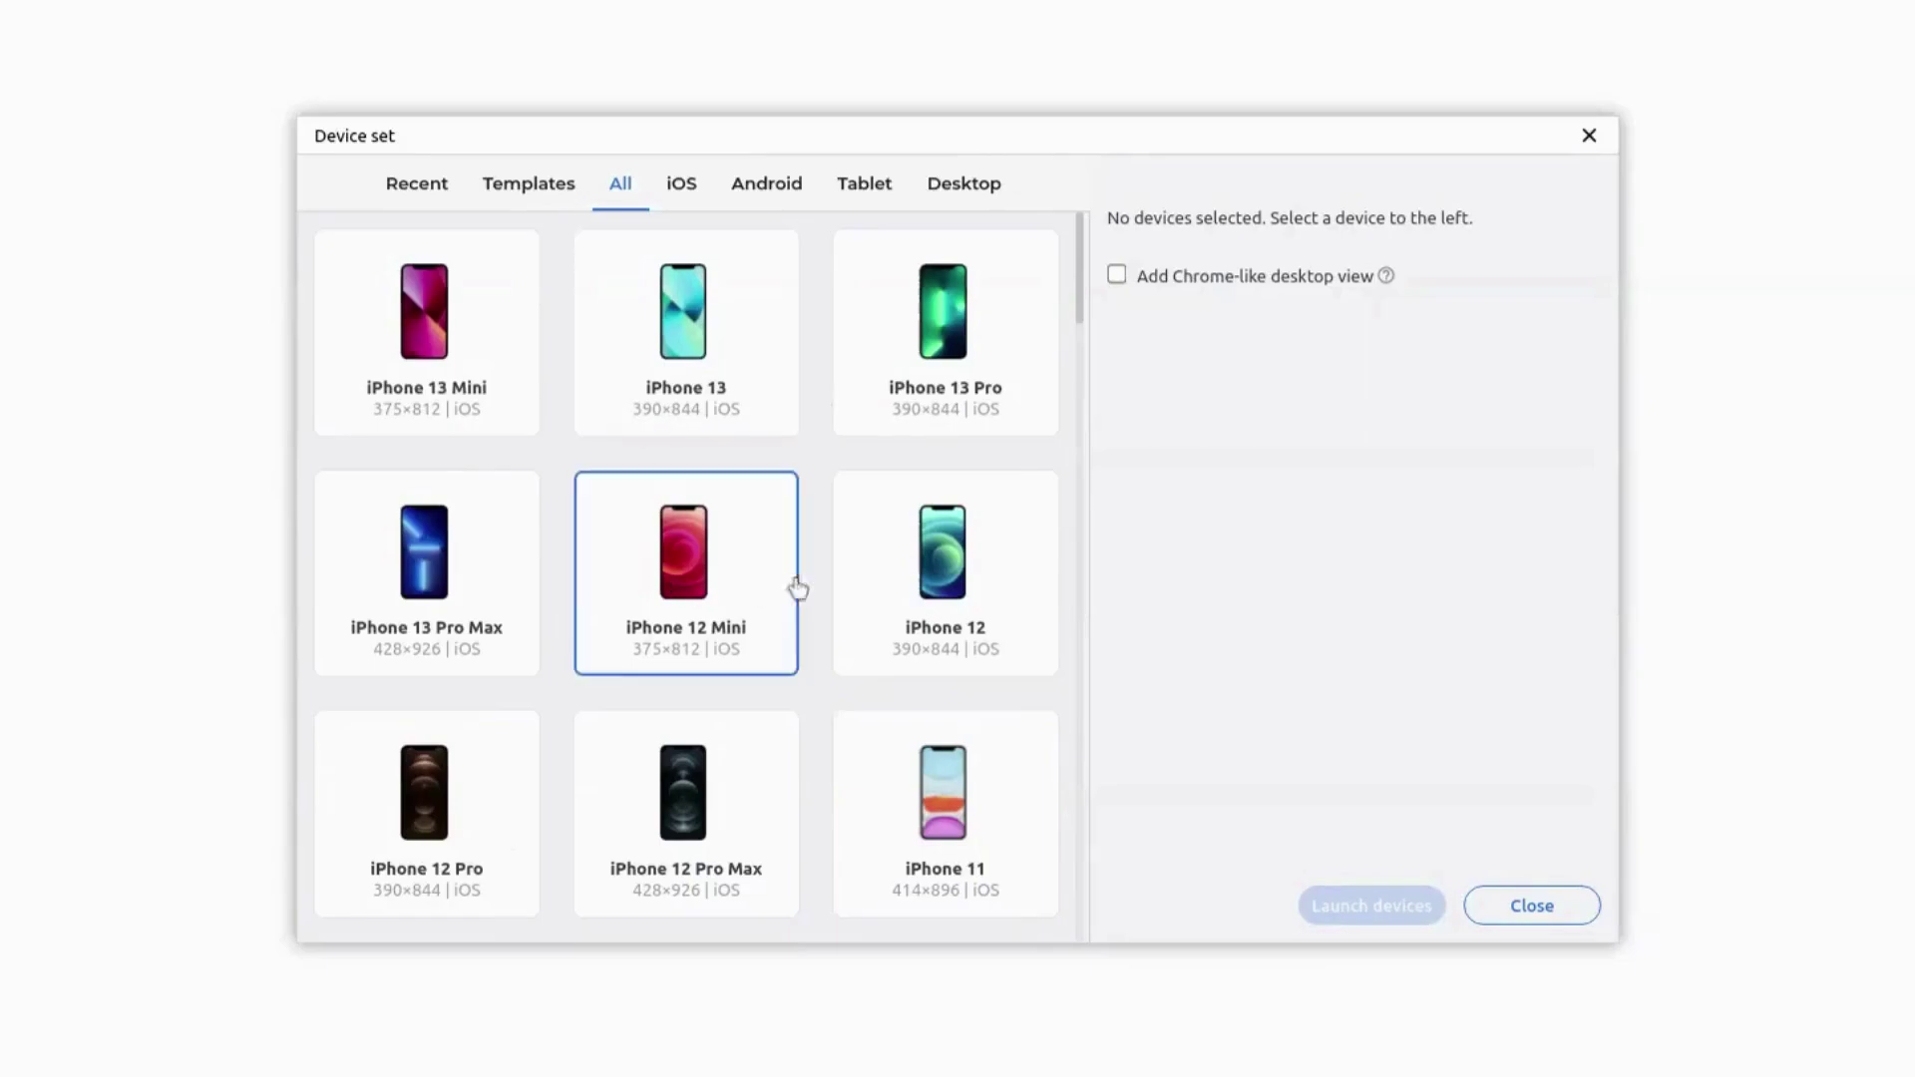
scroll(798, 629, "down", 3)
scroll(958, 643, "up", 3)
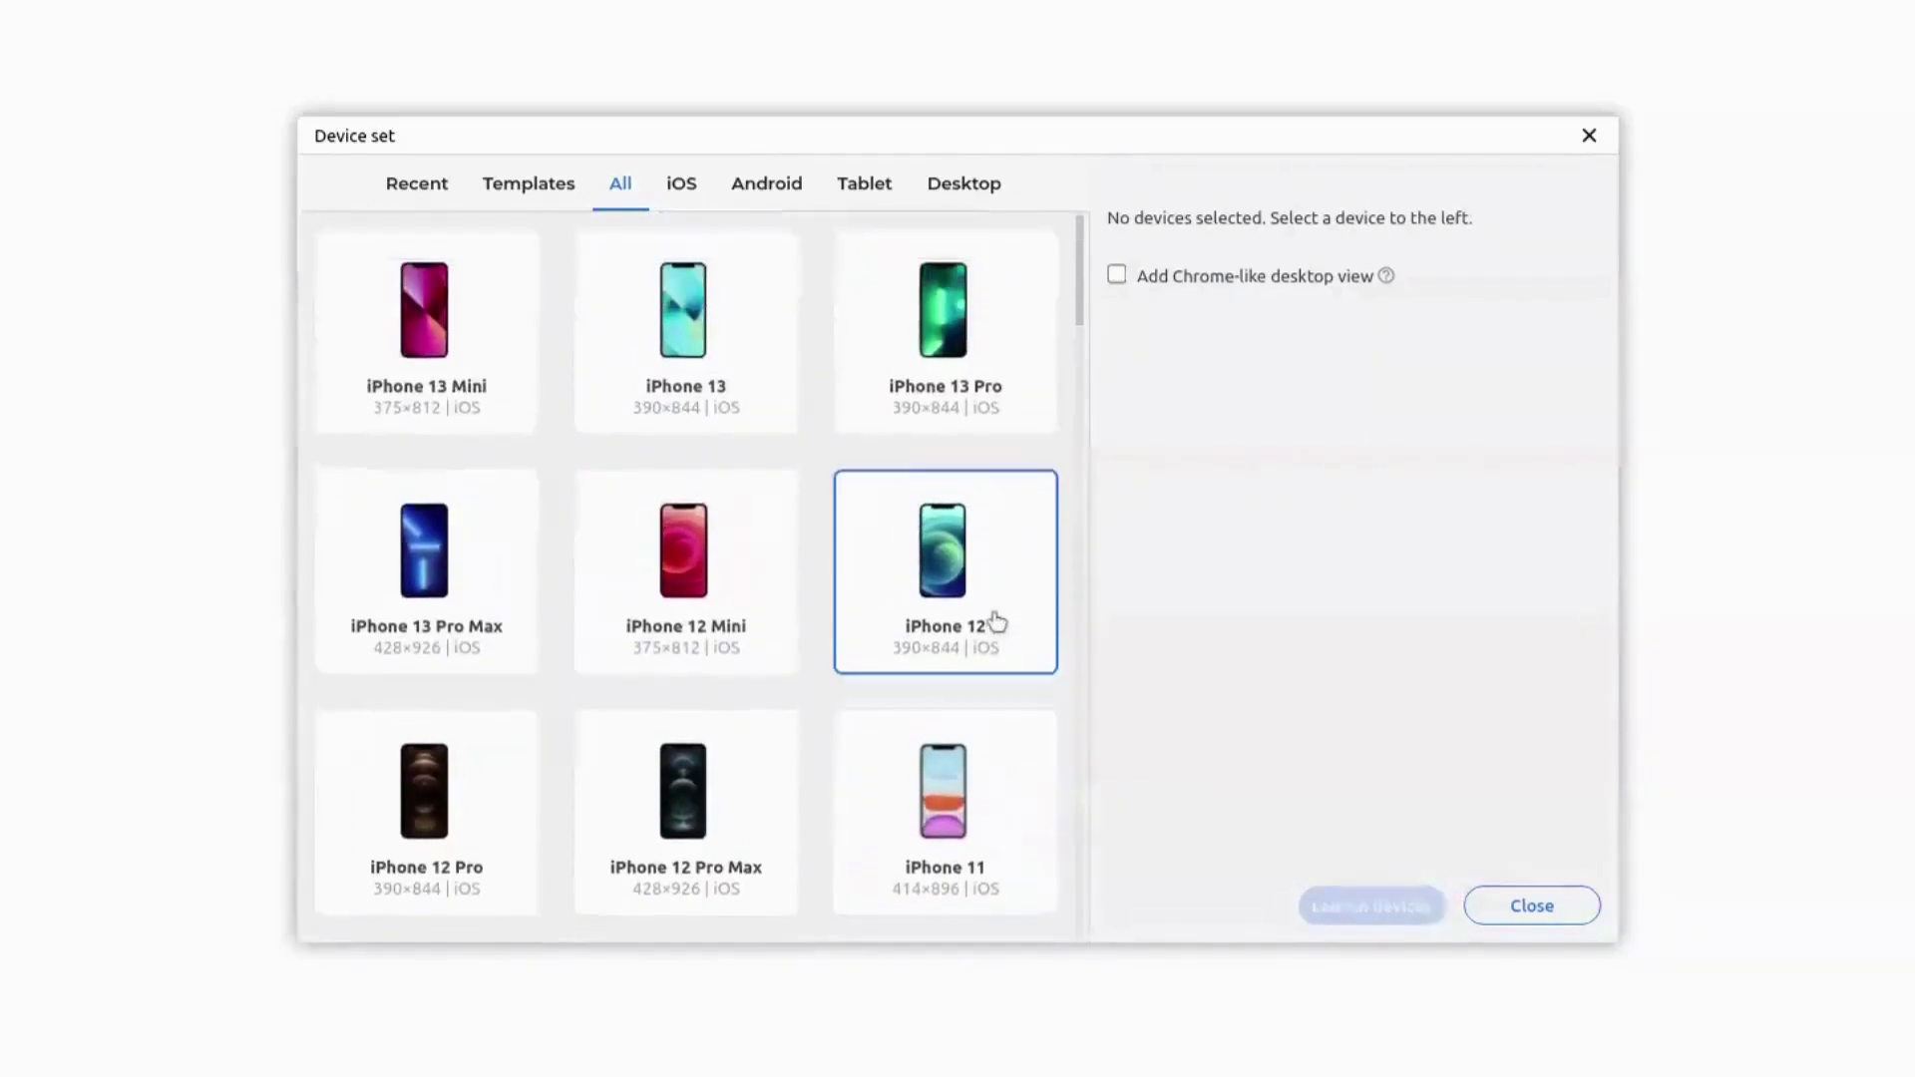
left_click(782, 185)
left_click(685, 186)
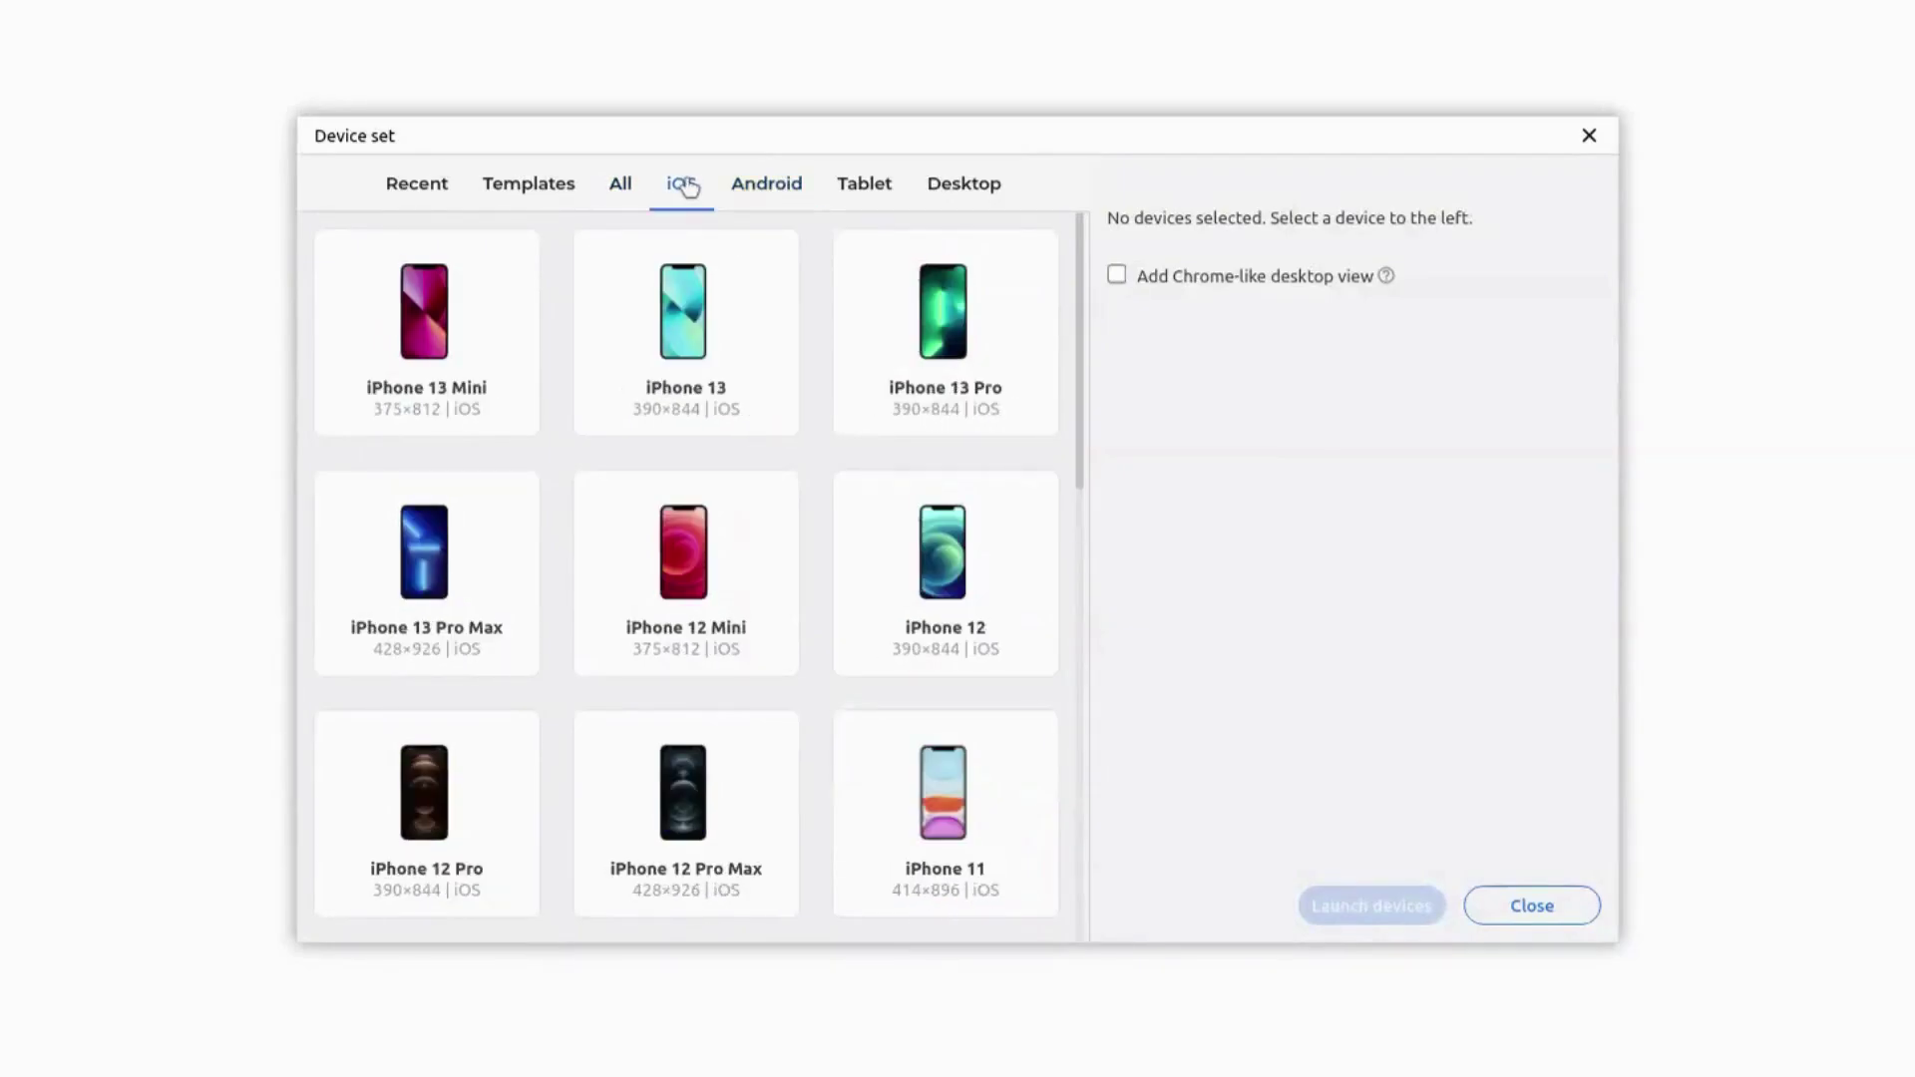
left_click(883, 192)
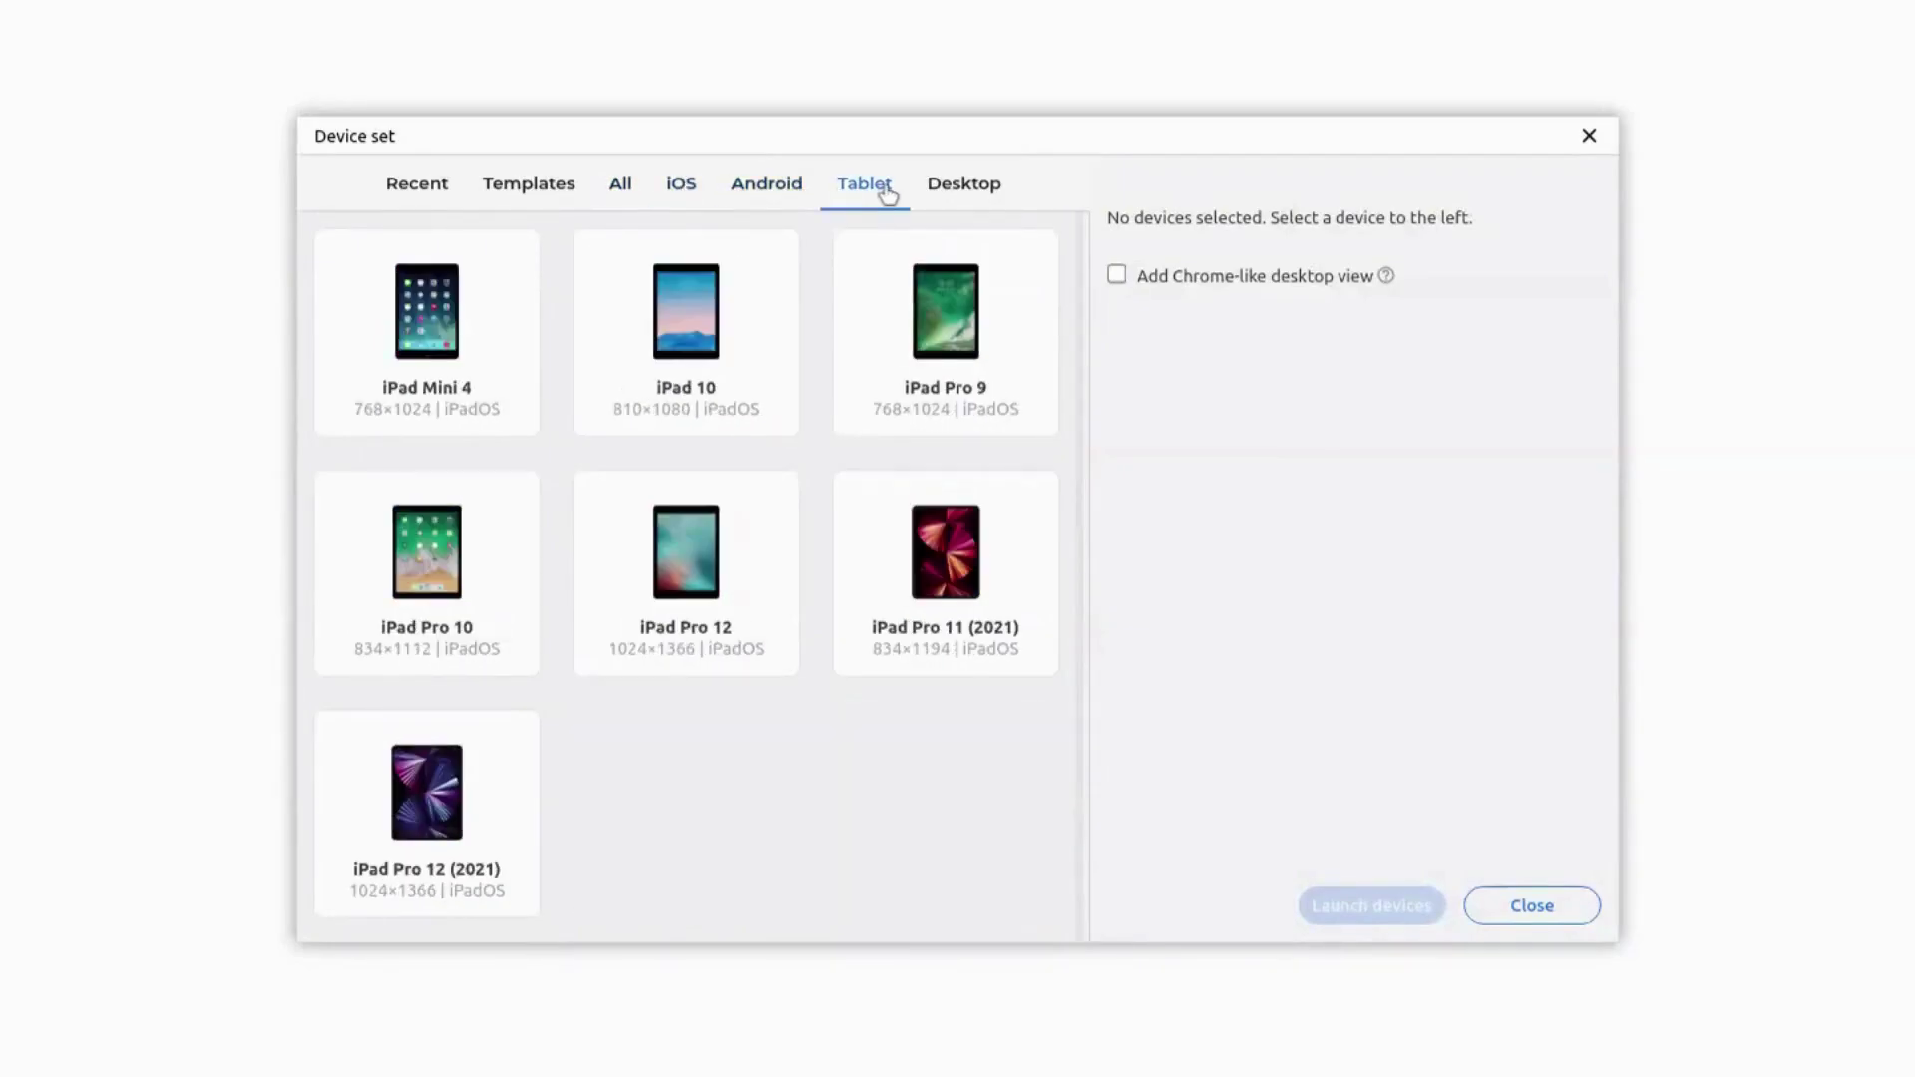
left_click(954, 199)
scroll(800, 710, "down", 2)
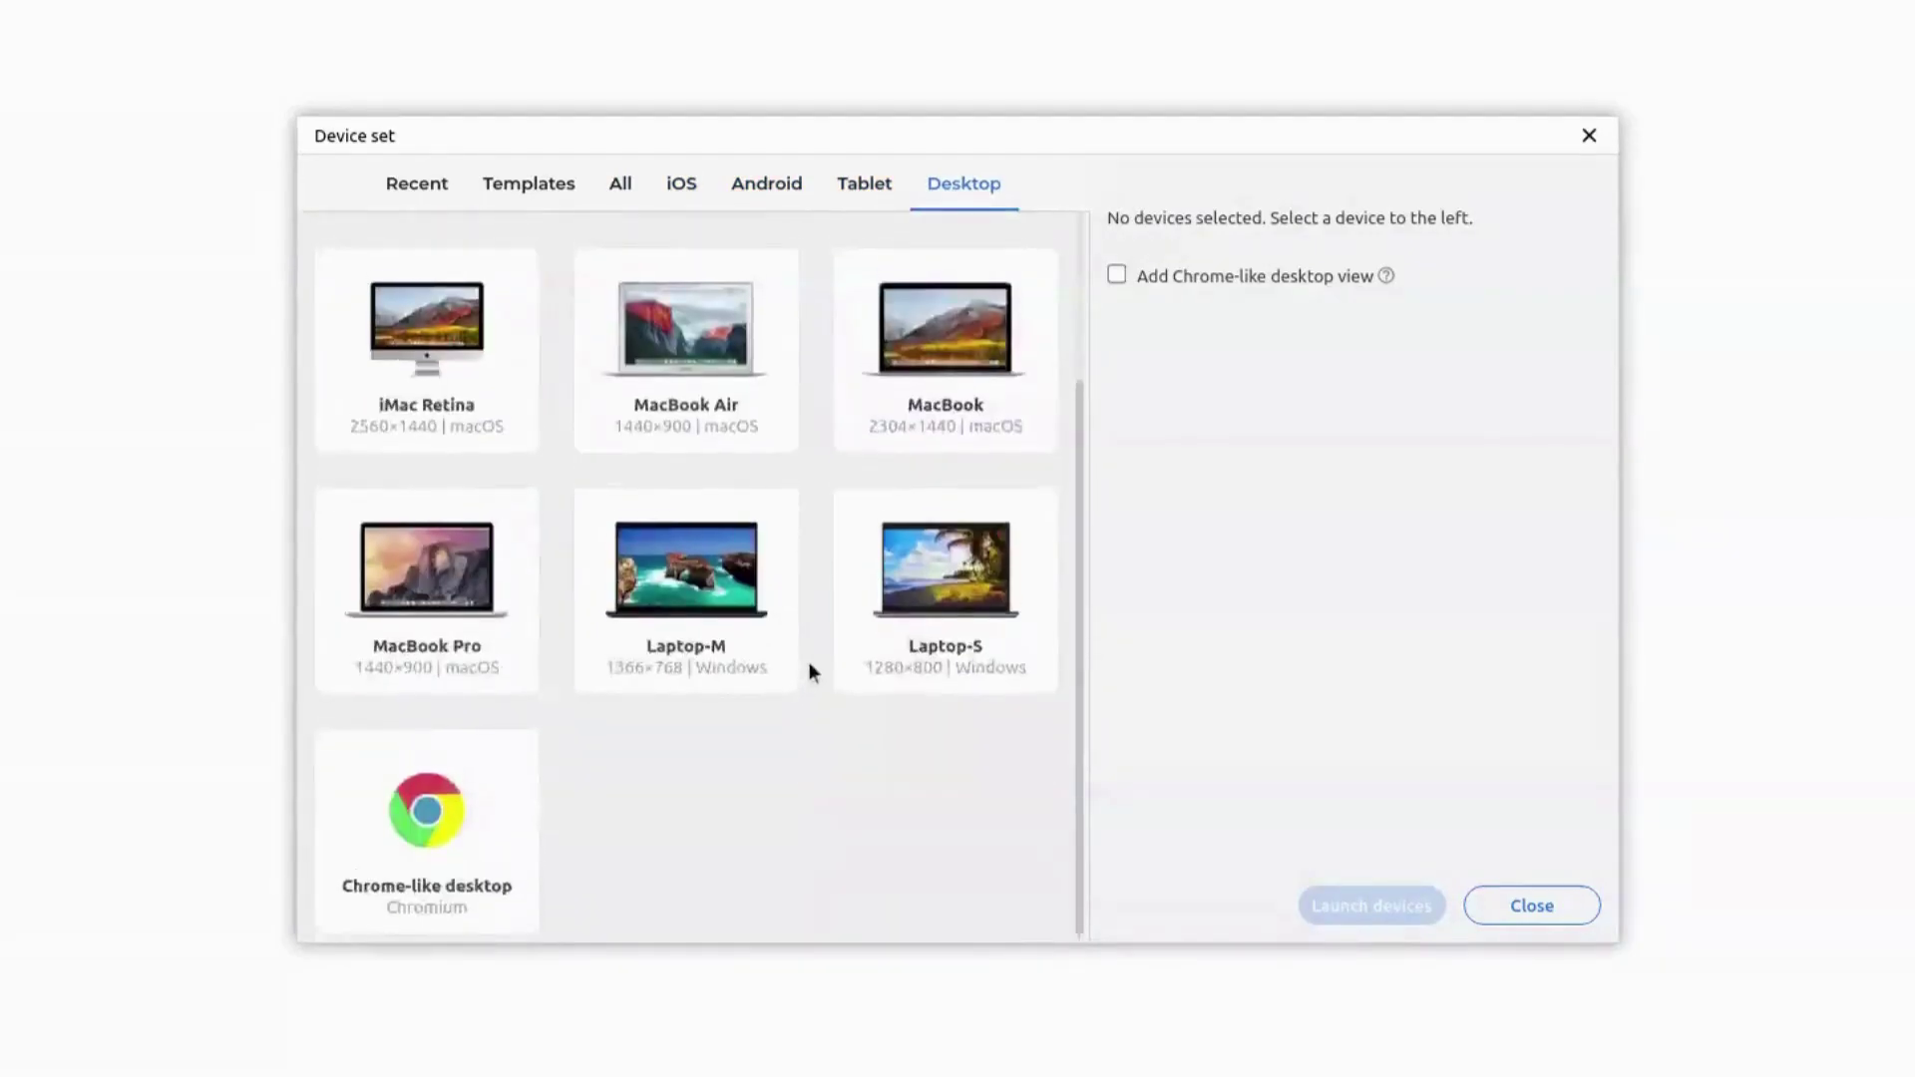
scroll(809, 663, "up", 2)
left_click(528, 185)
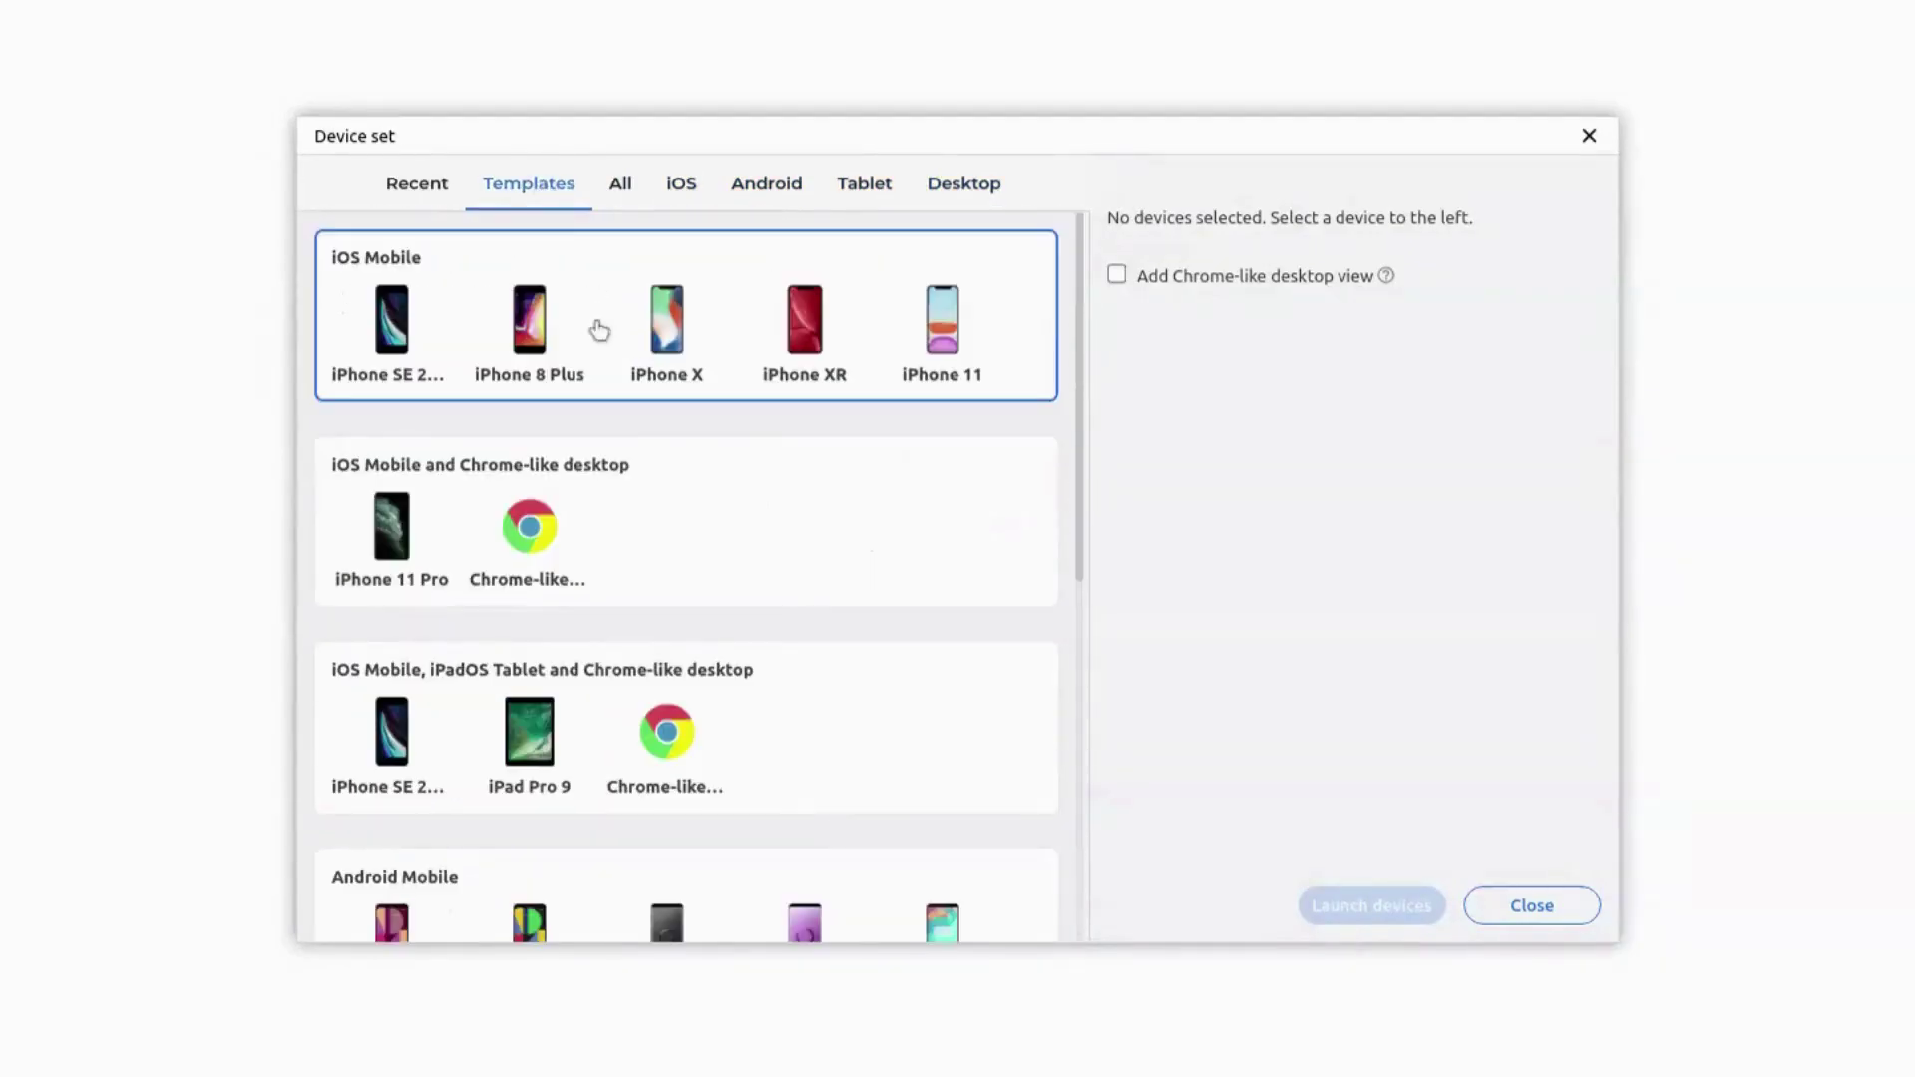
left_click(628, 191)
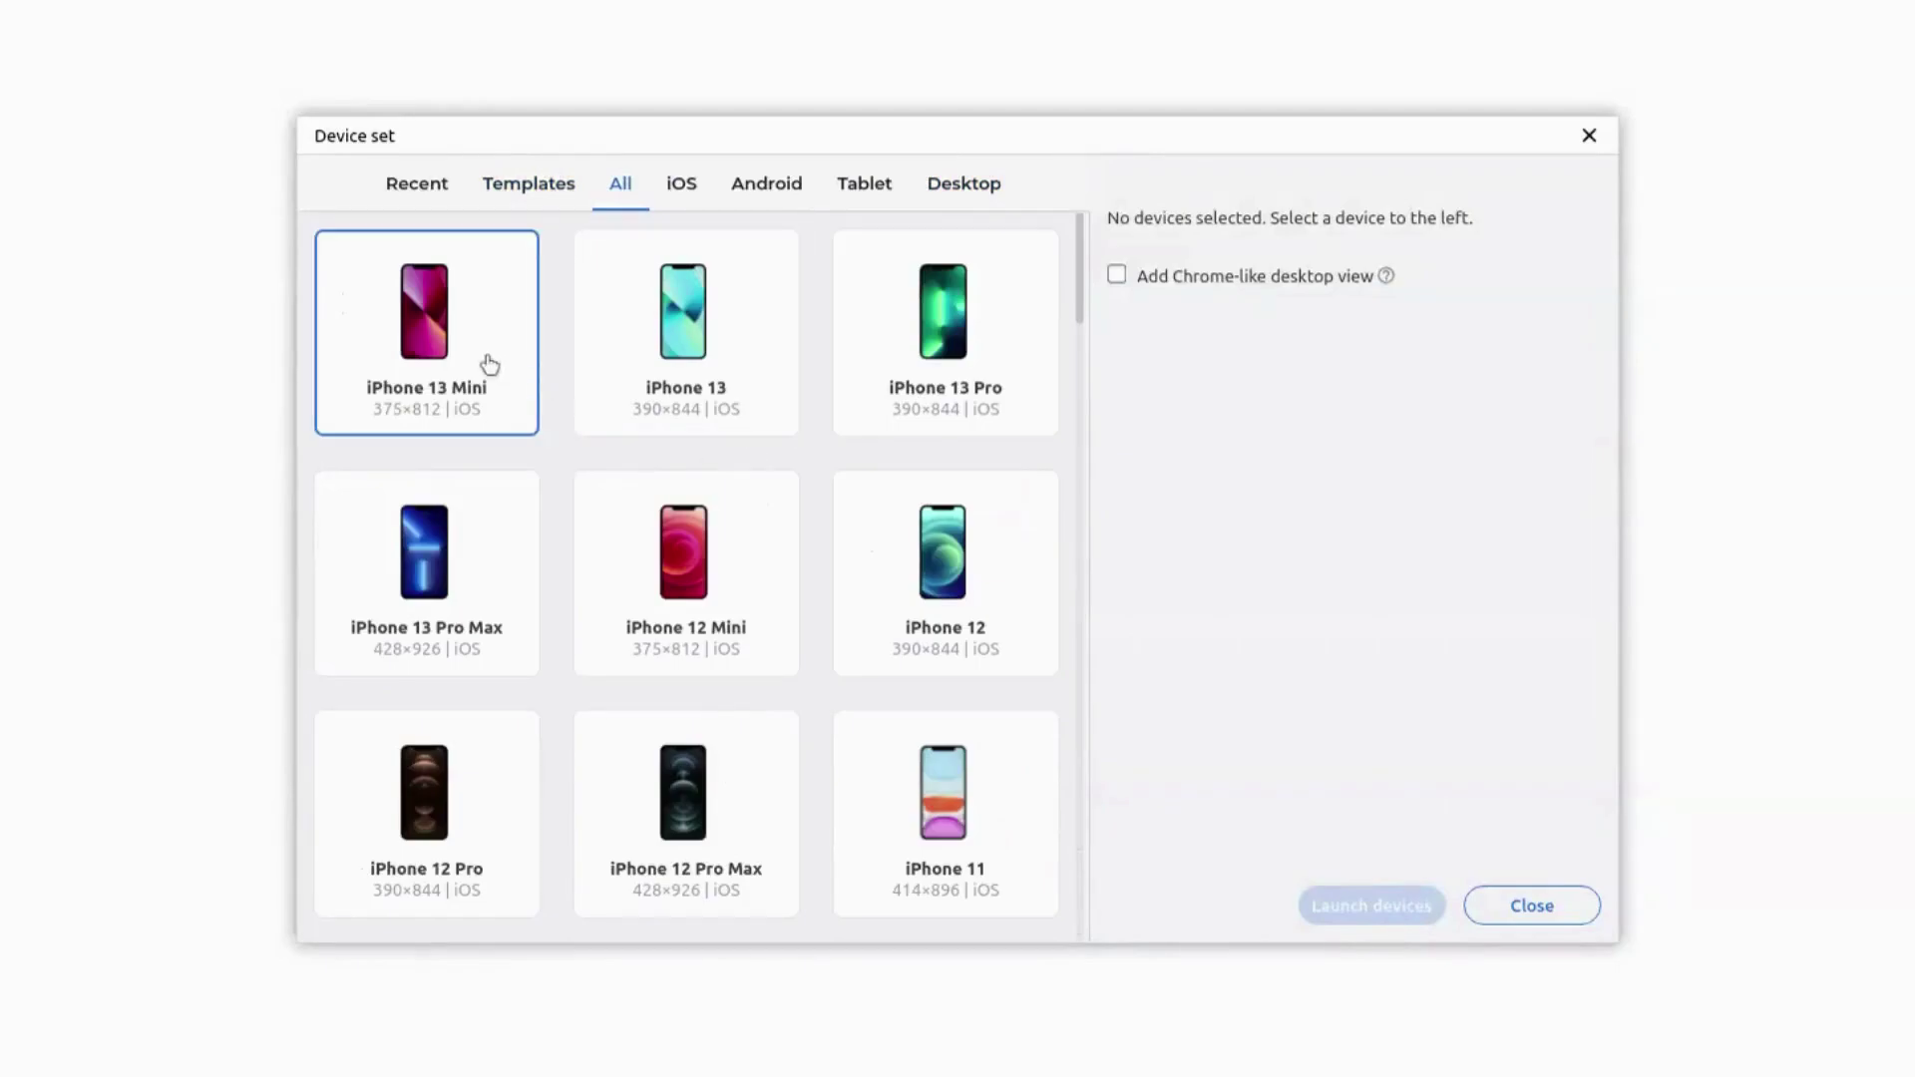
Select iPhone 13 Mini, 13 Pro, 13 Pro Max and iPhone 12 for the device set.
left_click(488, 364)
left_click(686, 364)
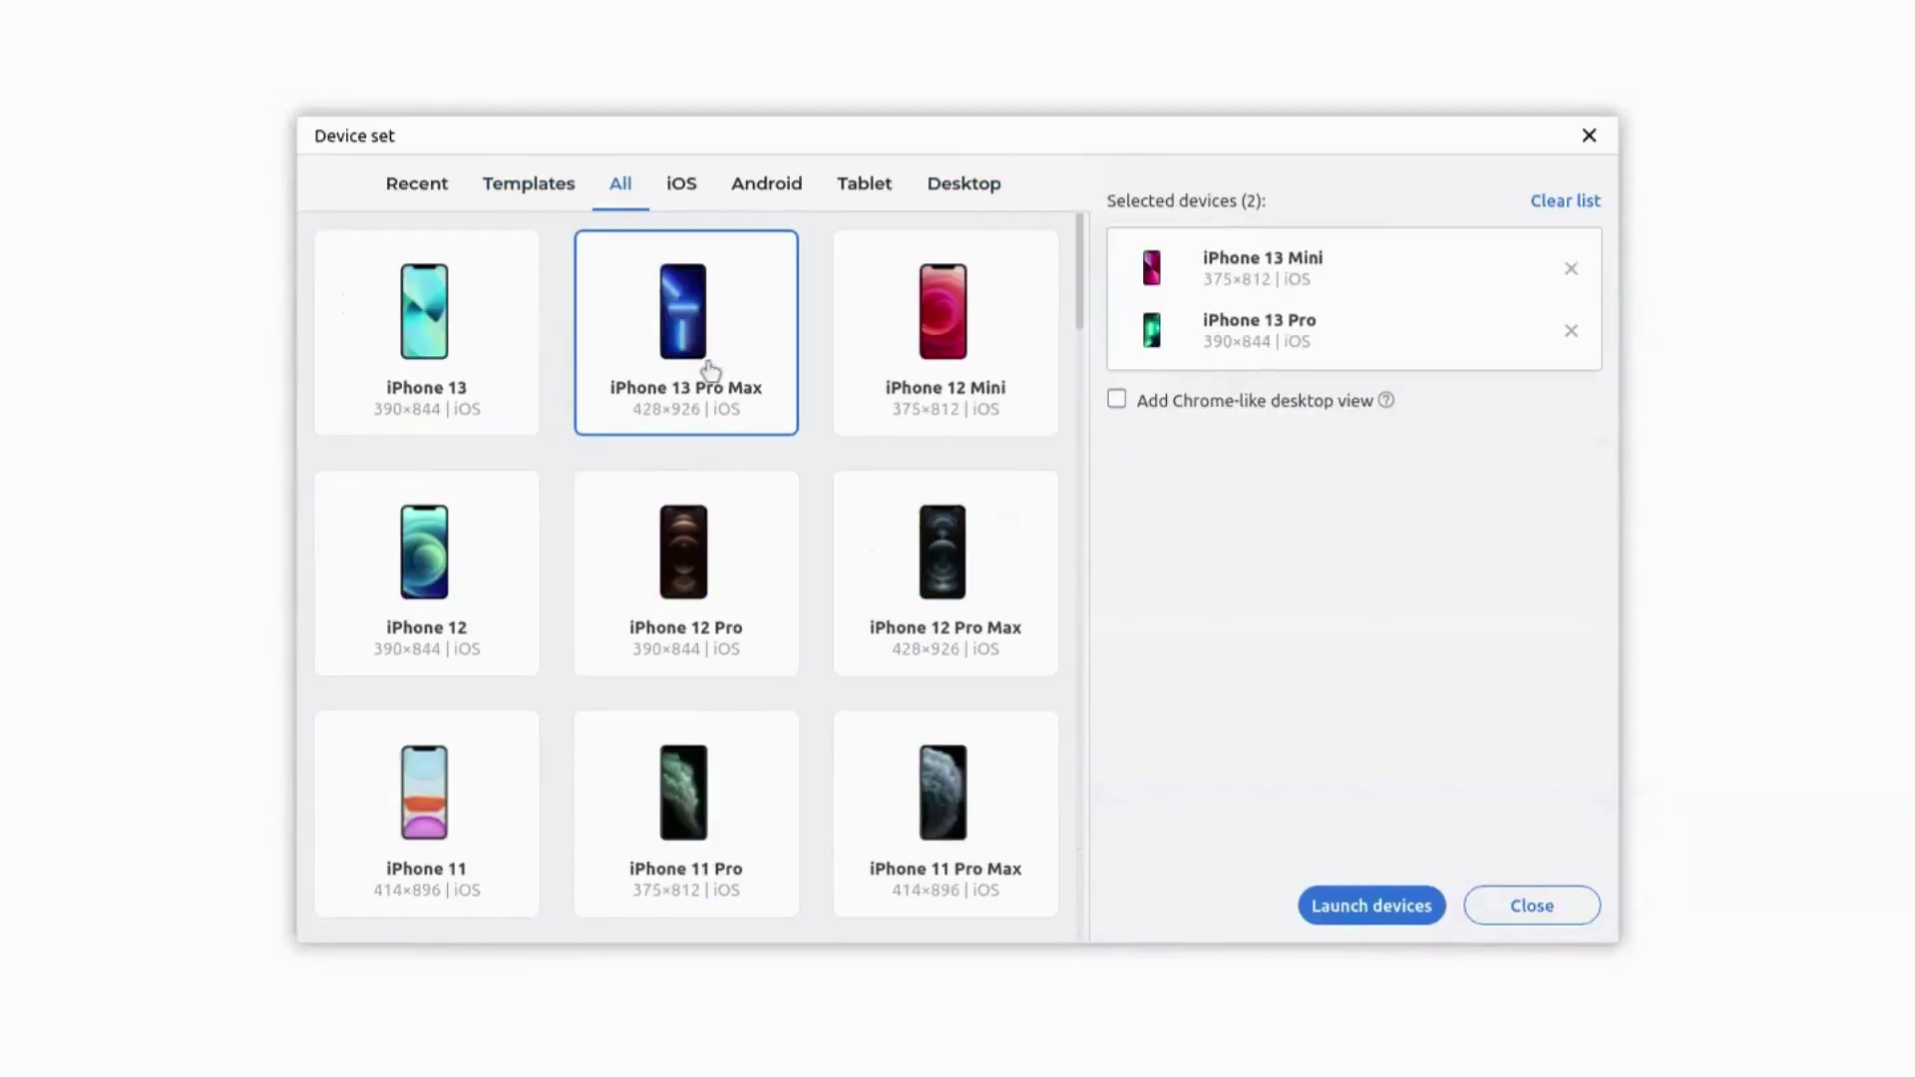
left_click(767, 386)
left_click(902, 378)
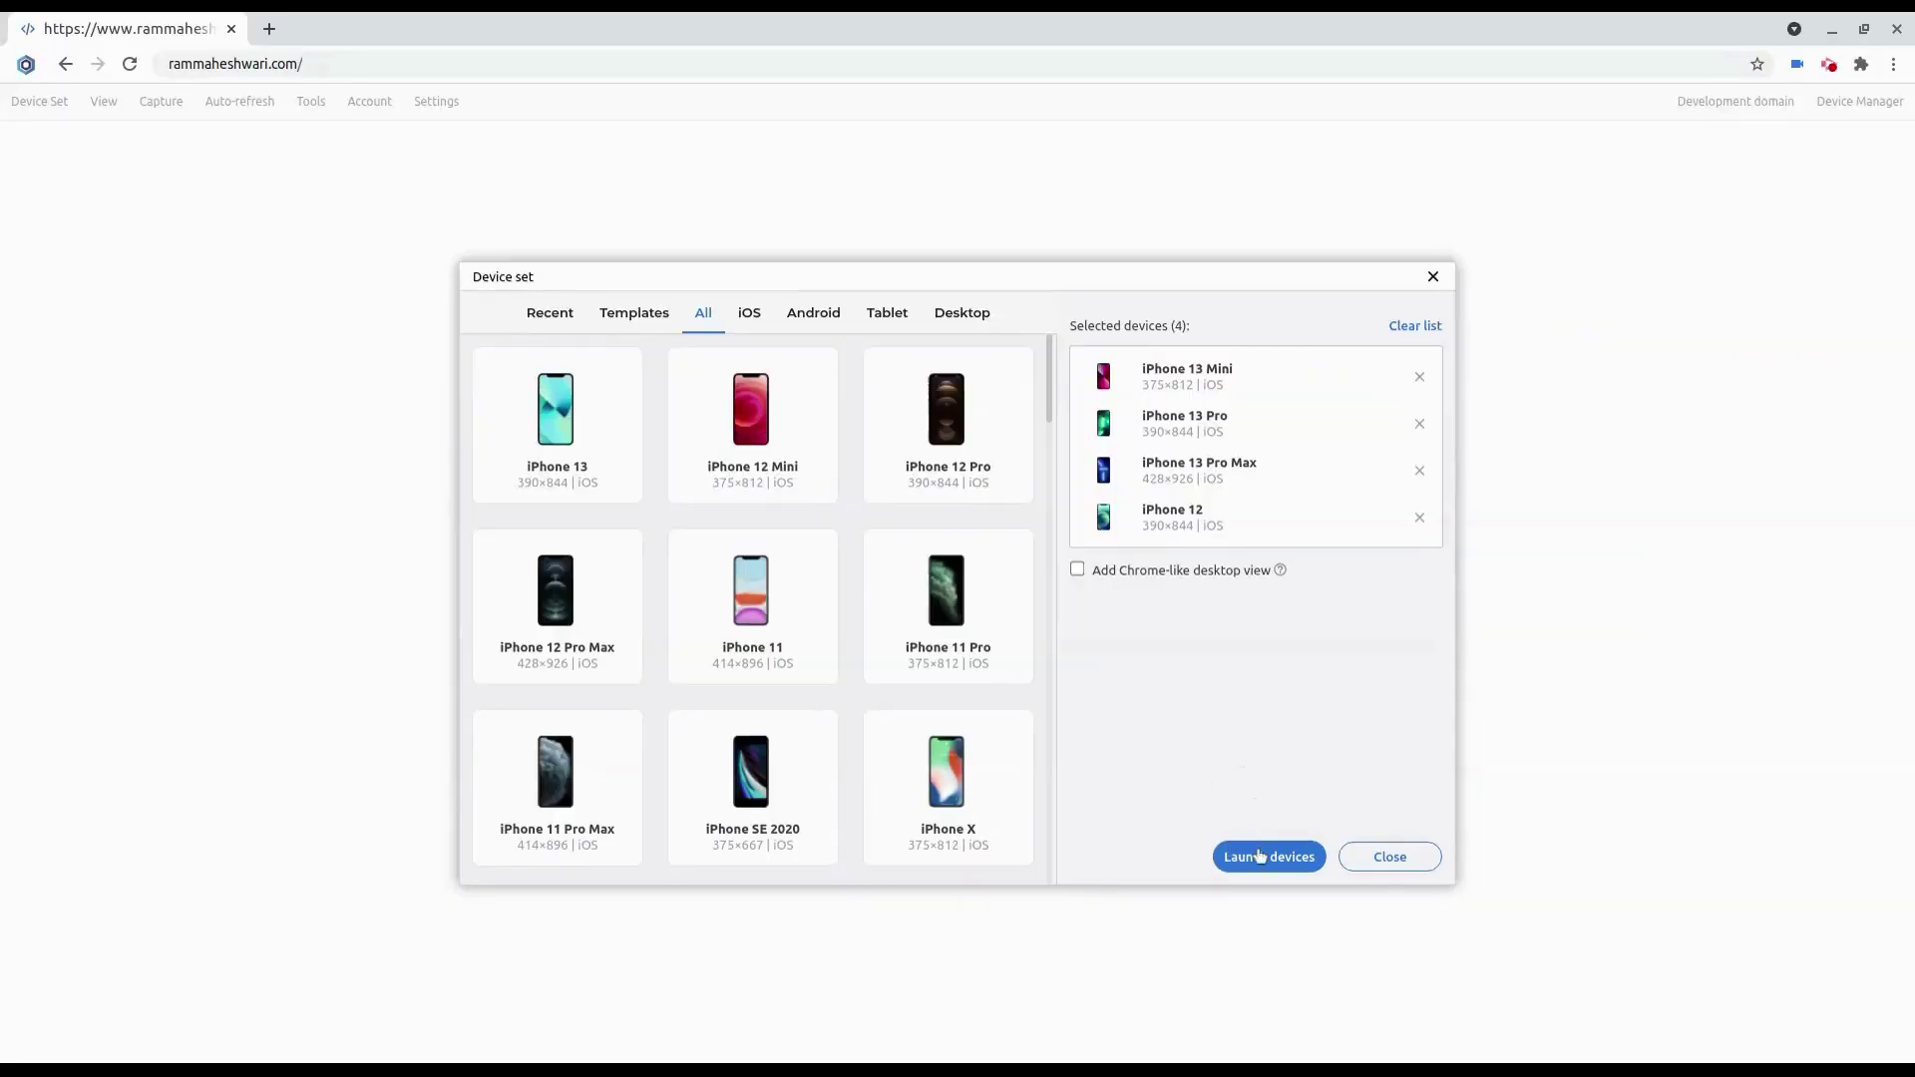
Launch the four selected iPhones side by side on rammaheshwari.com.
left_click(1259, 856)
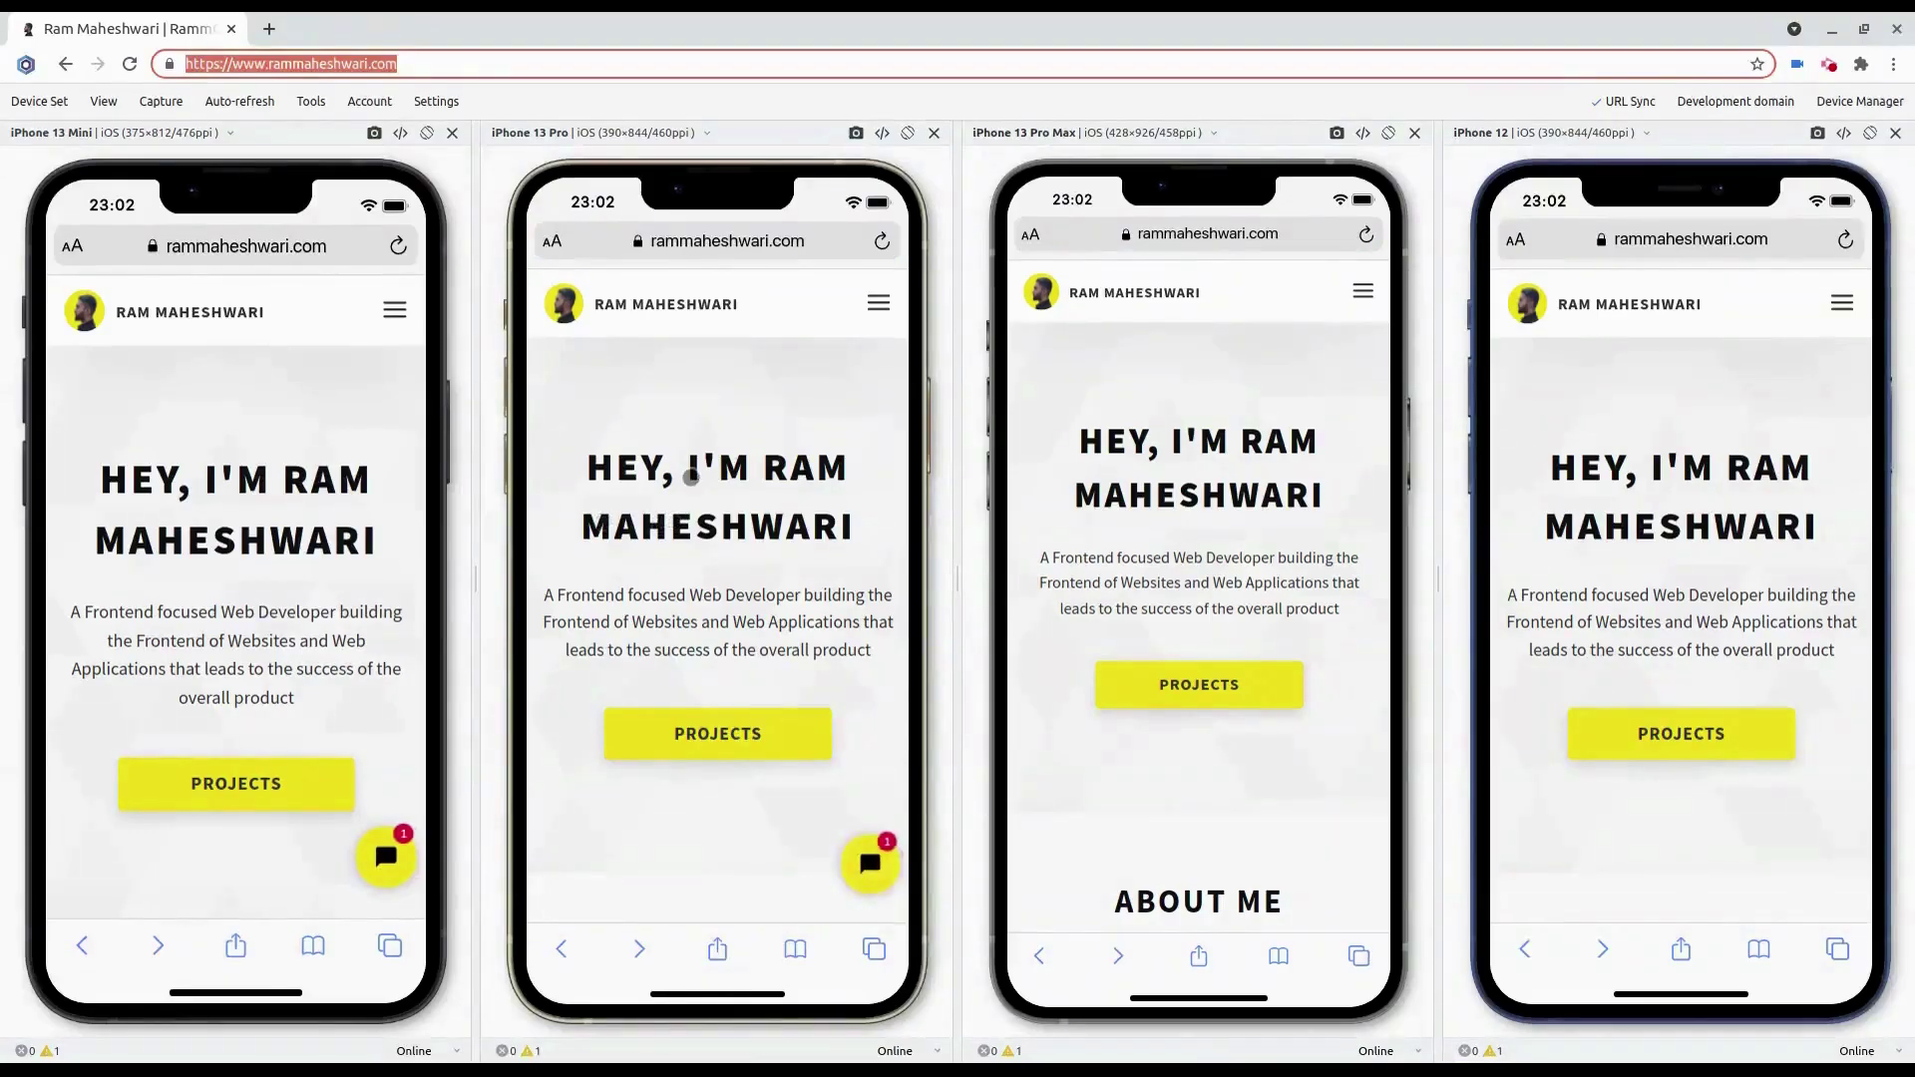
scroll(692, 476, "down", 5)
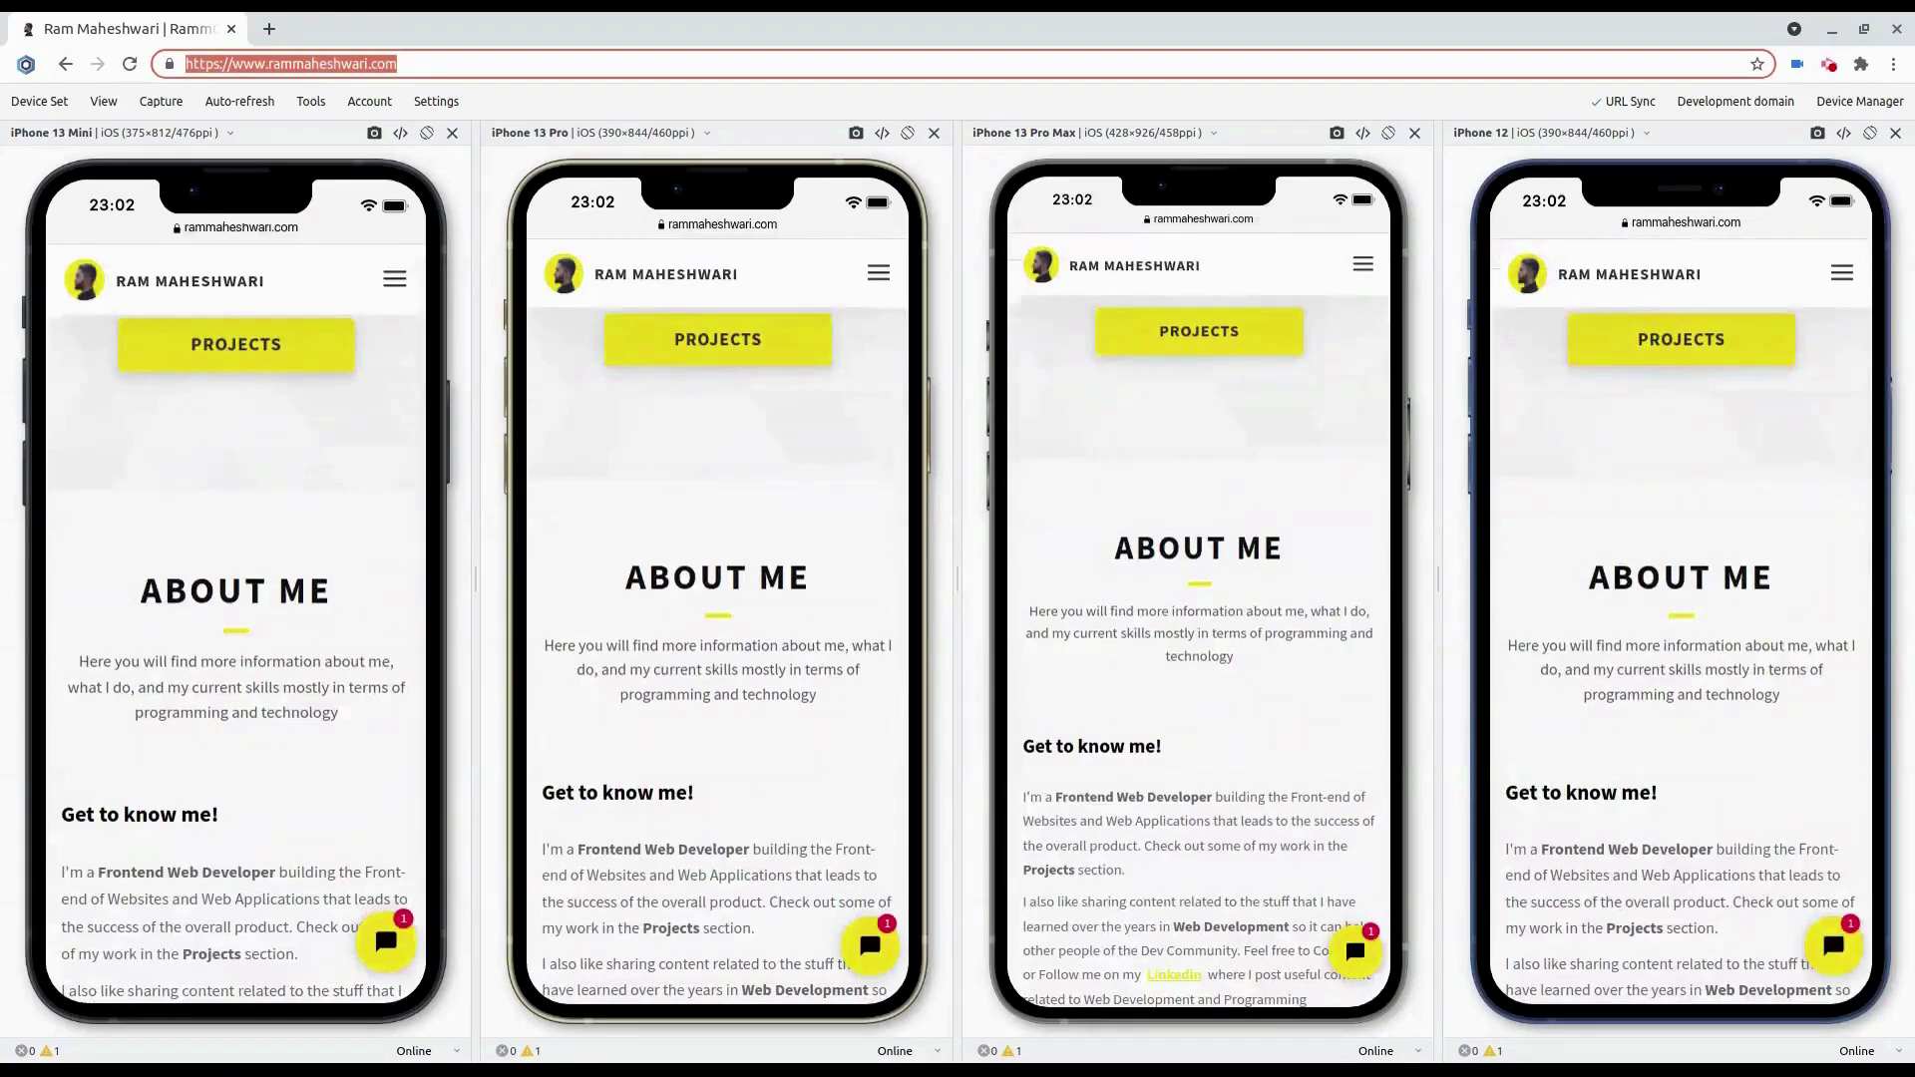
scroll(700, 701, "down", 3)
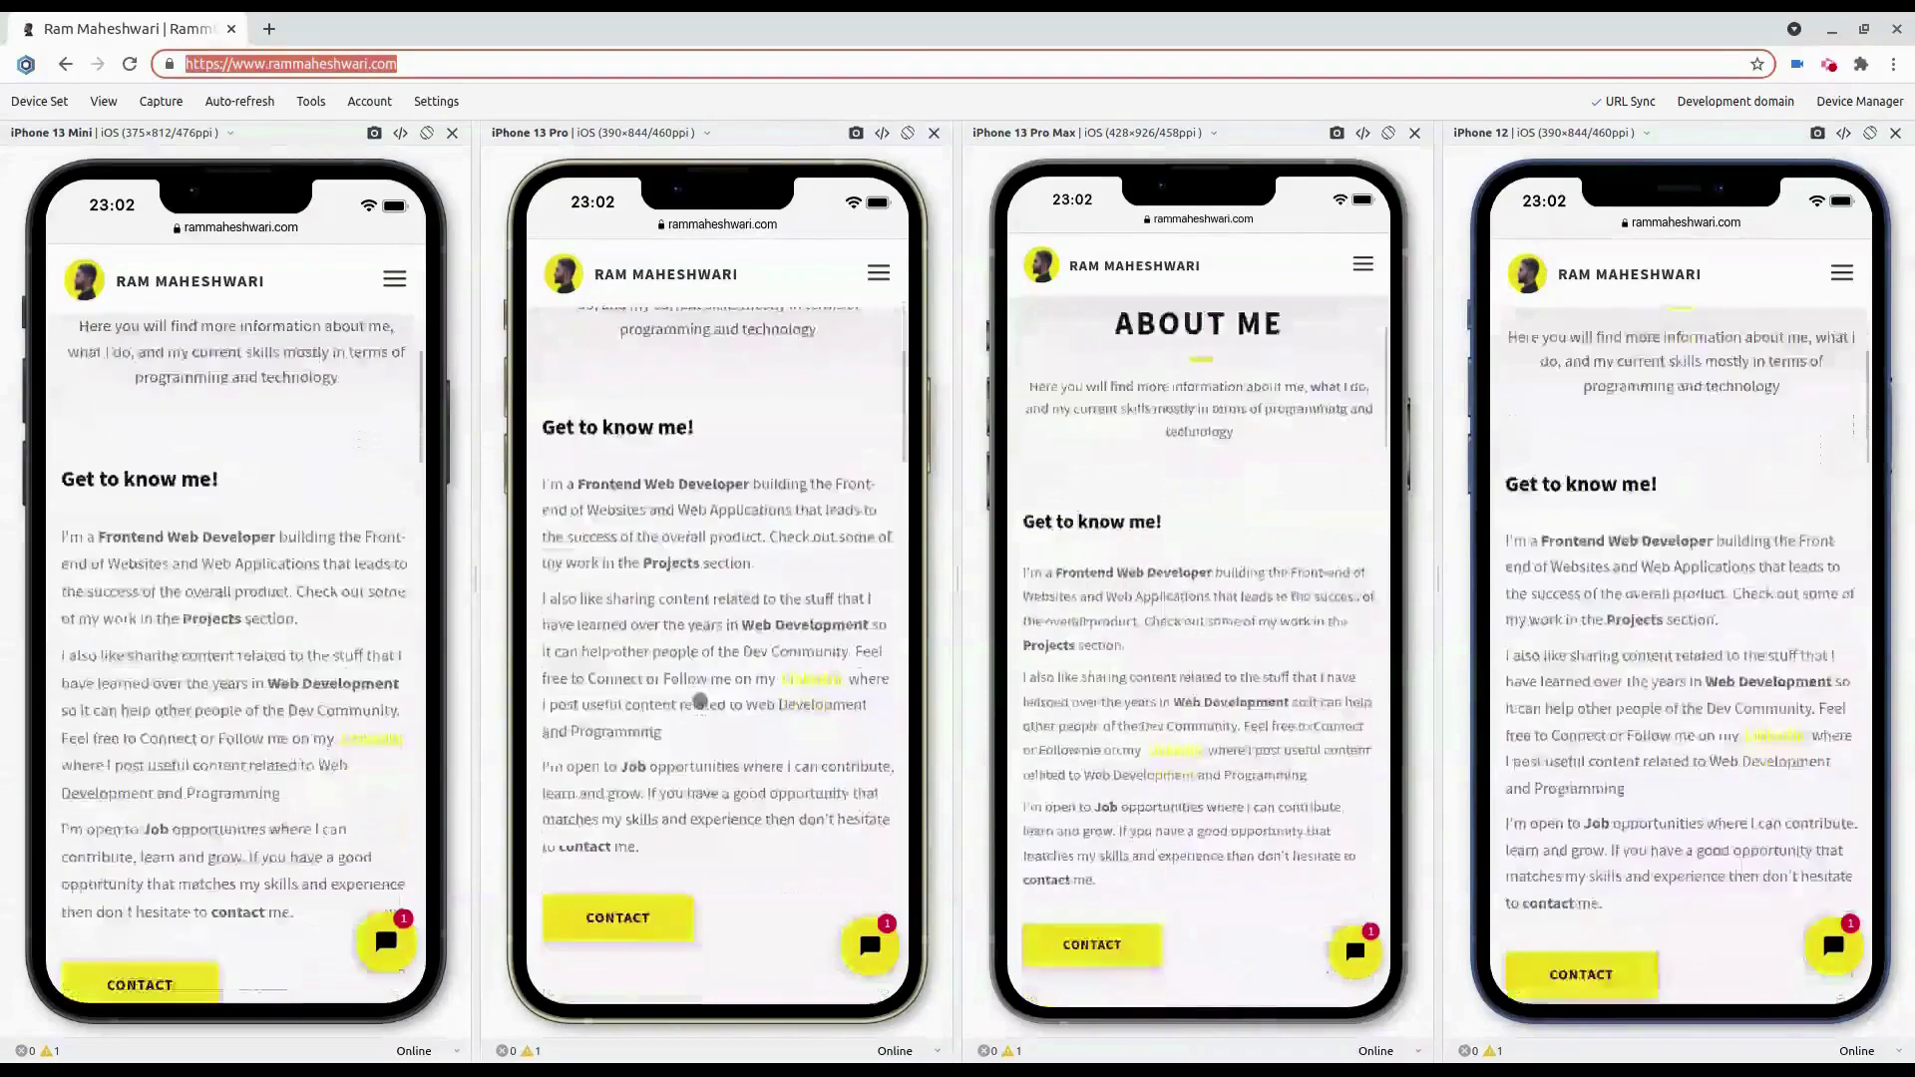
scroll(699, 702, "down", 2)
scroll(751, 707, "down", 1)
scroll(756, 708, "down", 2)
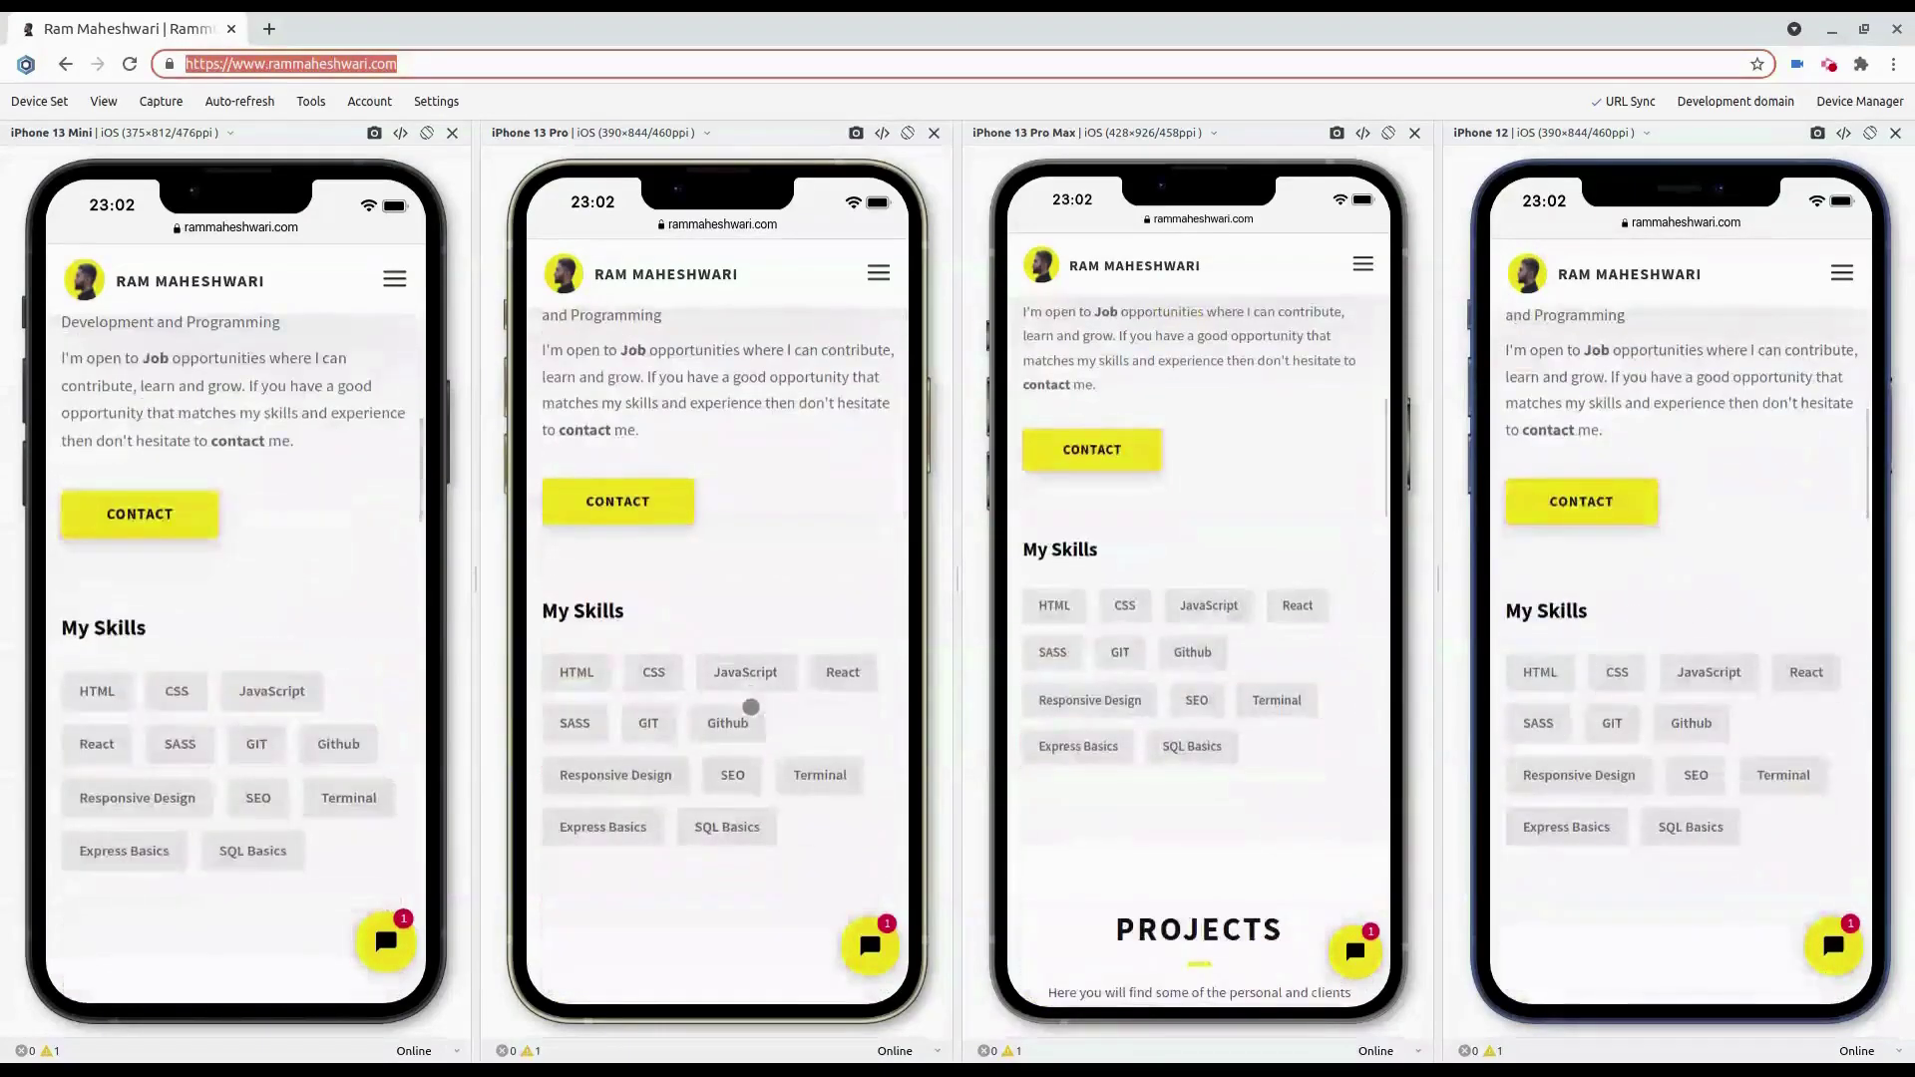
scroll(768, 705, "down", 1)
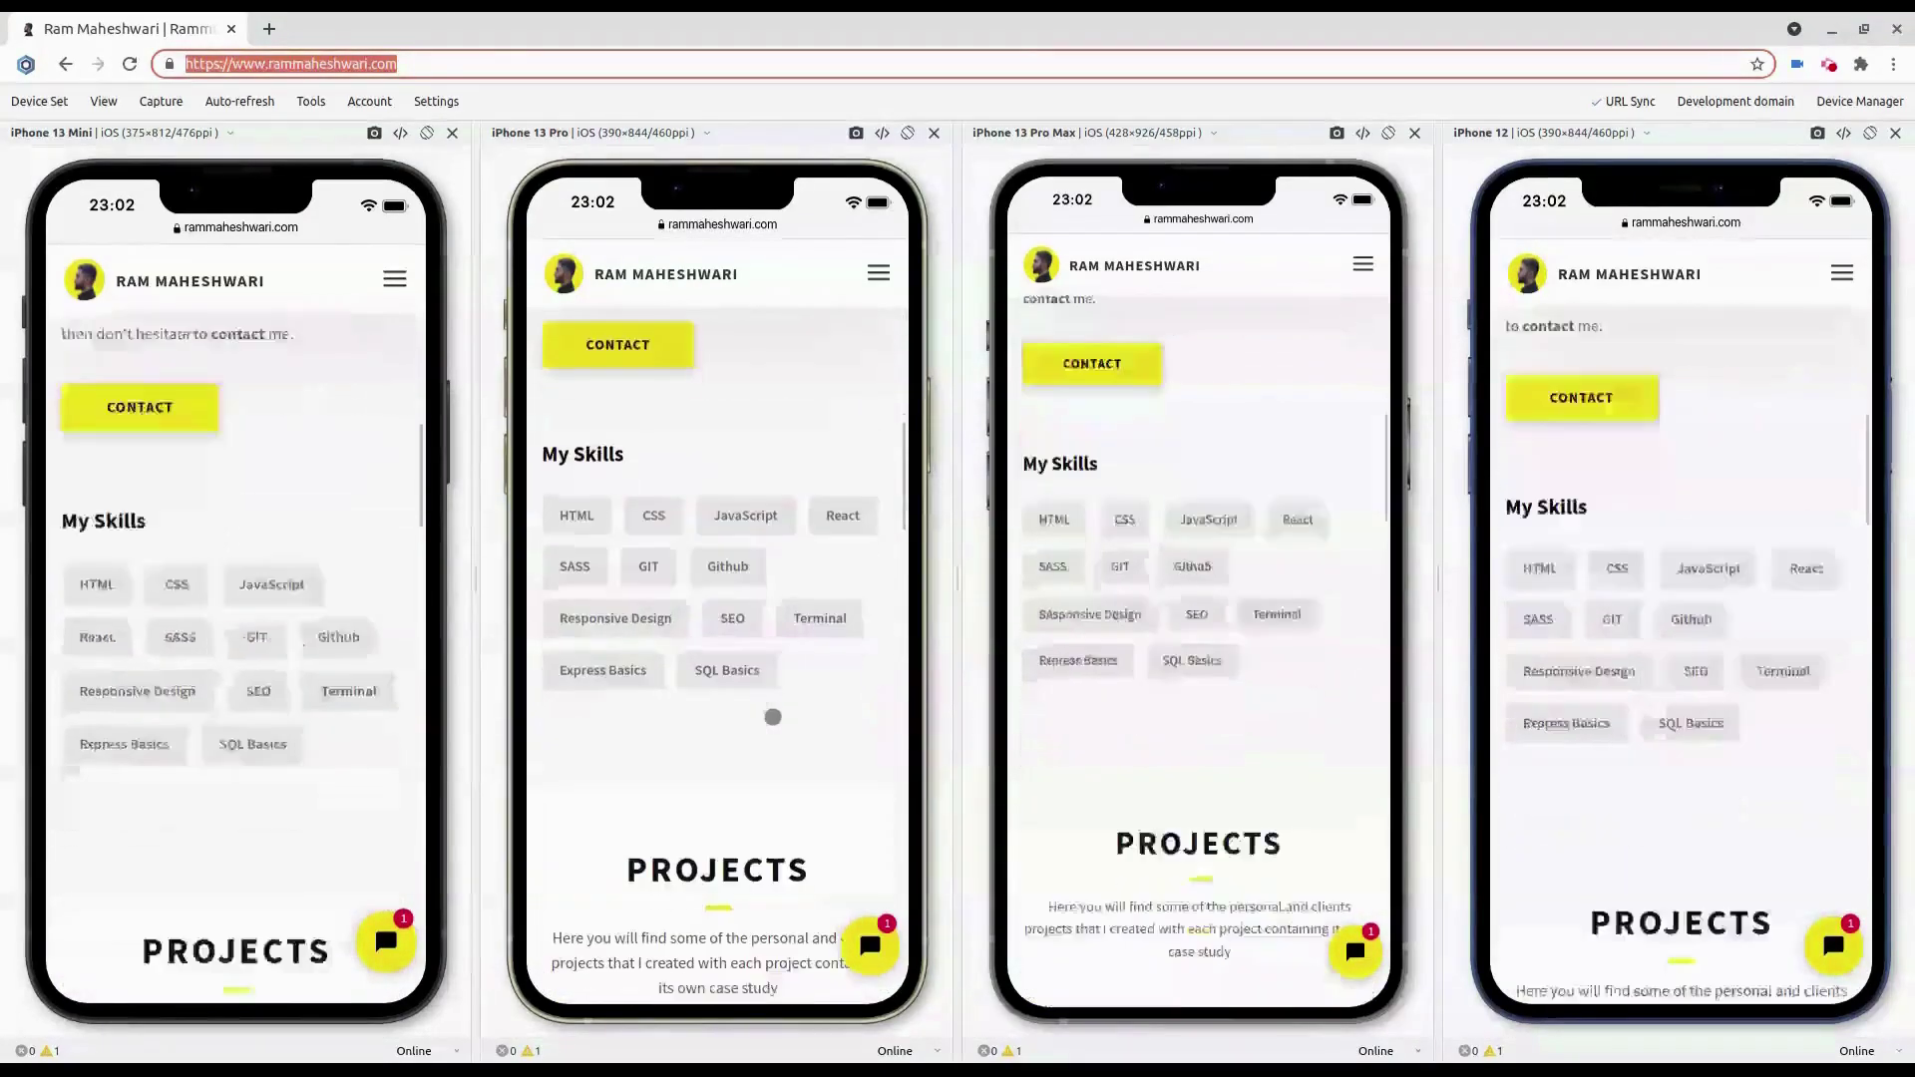
scroll(771, 705, "down", 1)
scroll(776, 706, "down", 1)
scroll(775, 706, "down", 1)
scroll(775, 707, "down", 1)
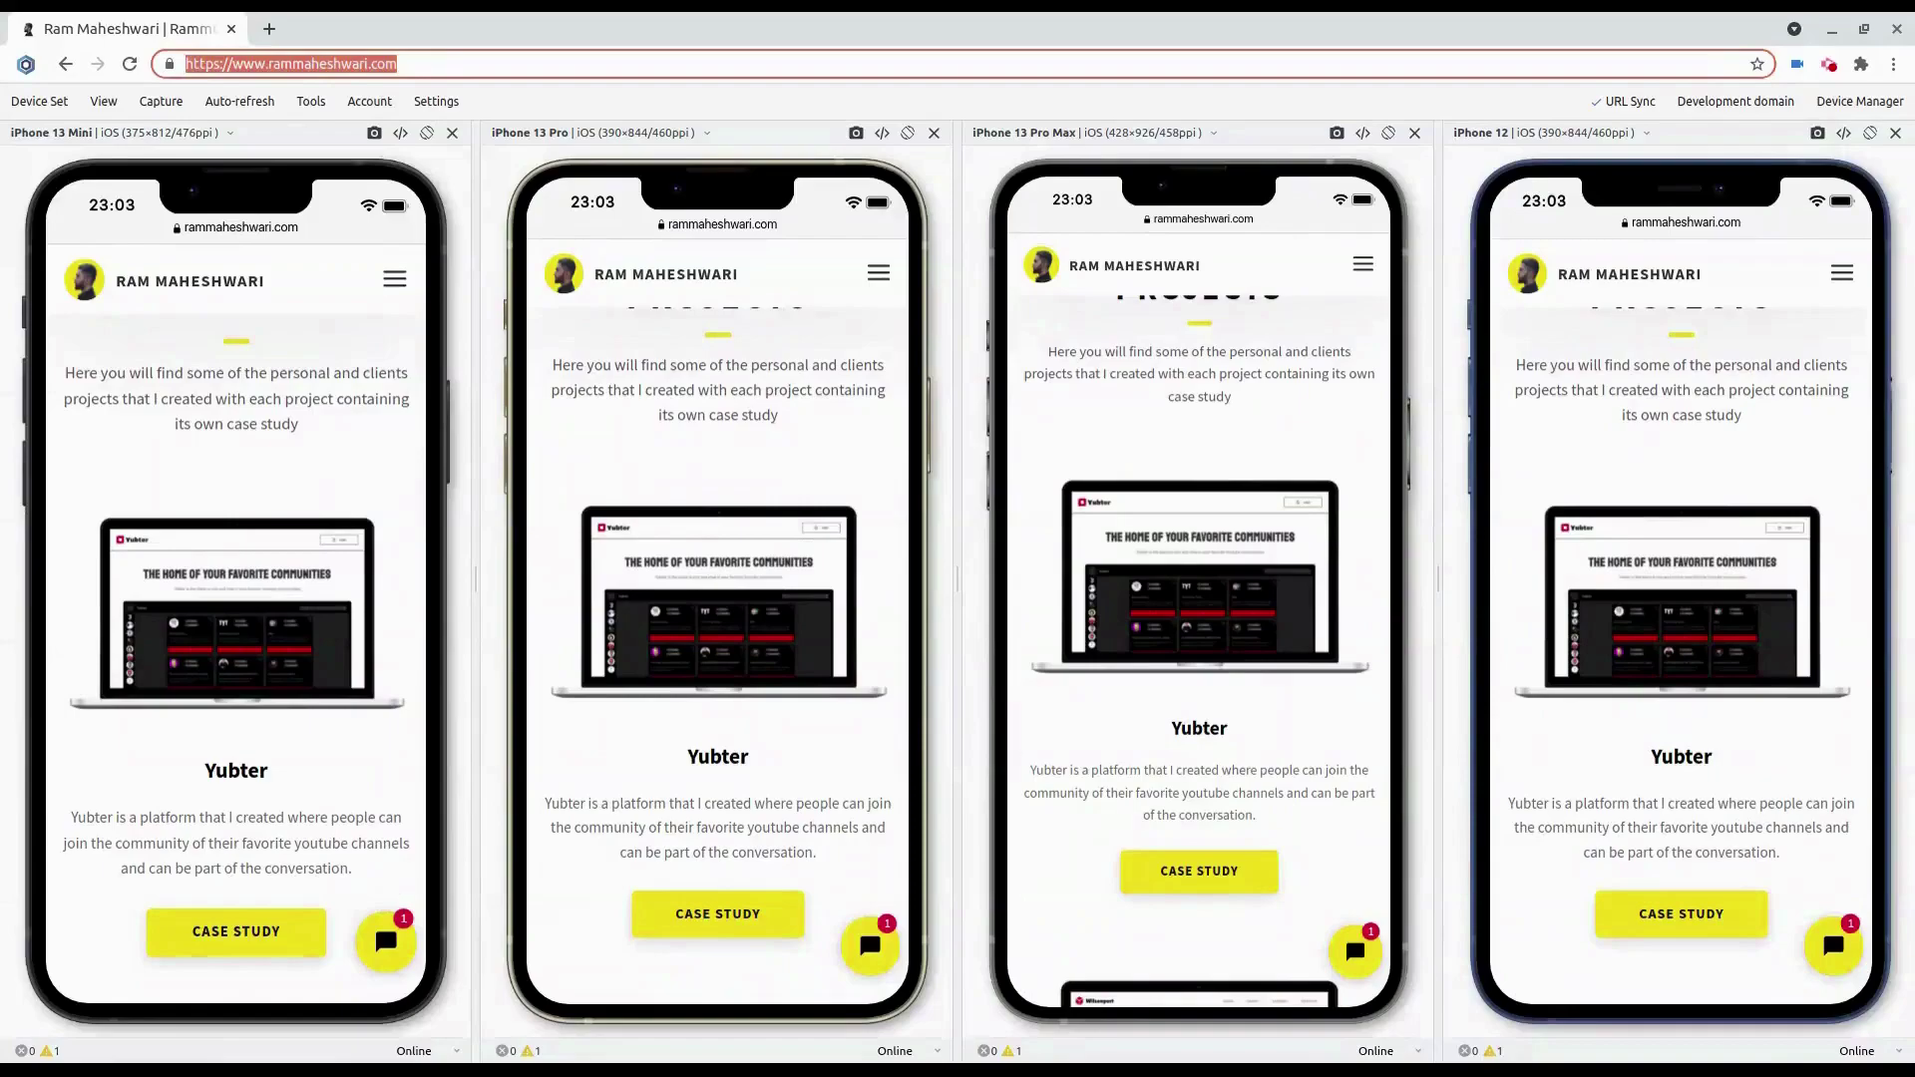
scroll(756, 664, "down", 2)
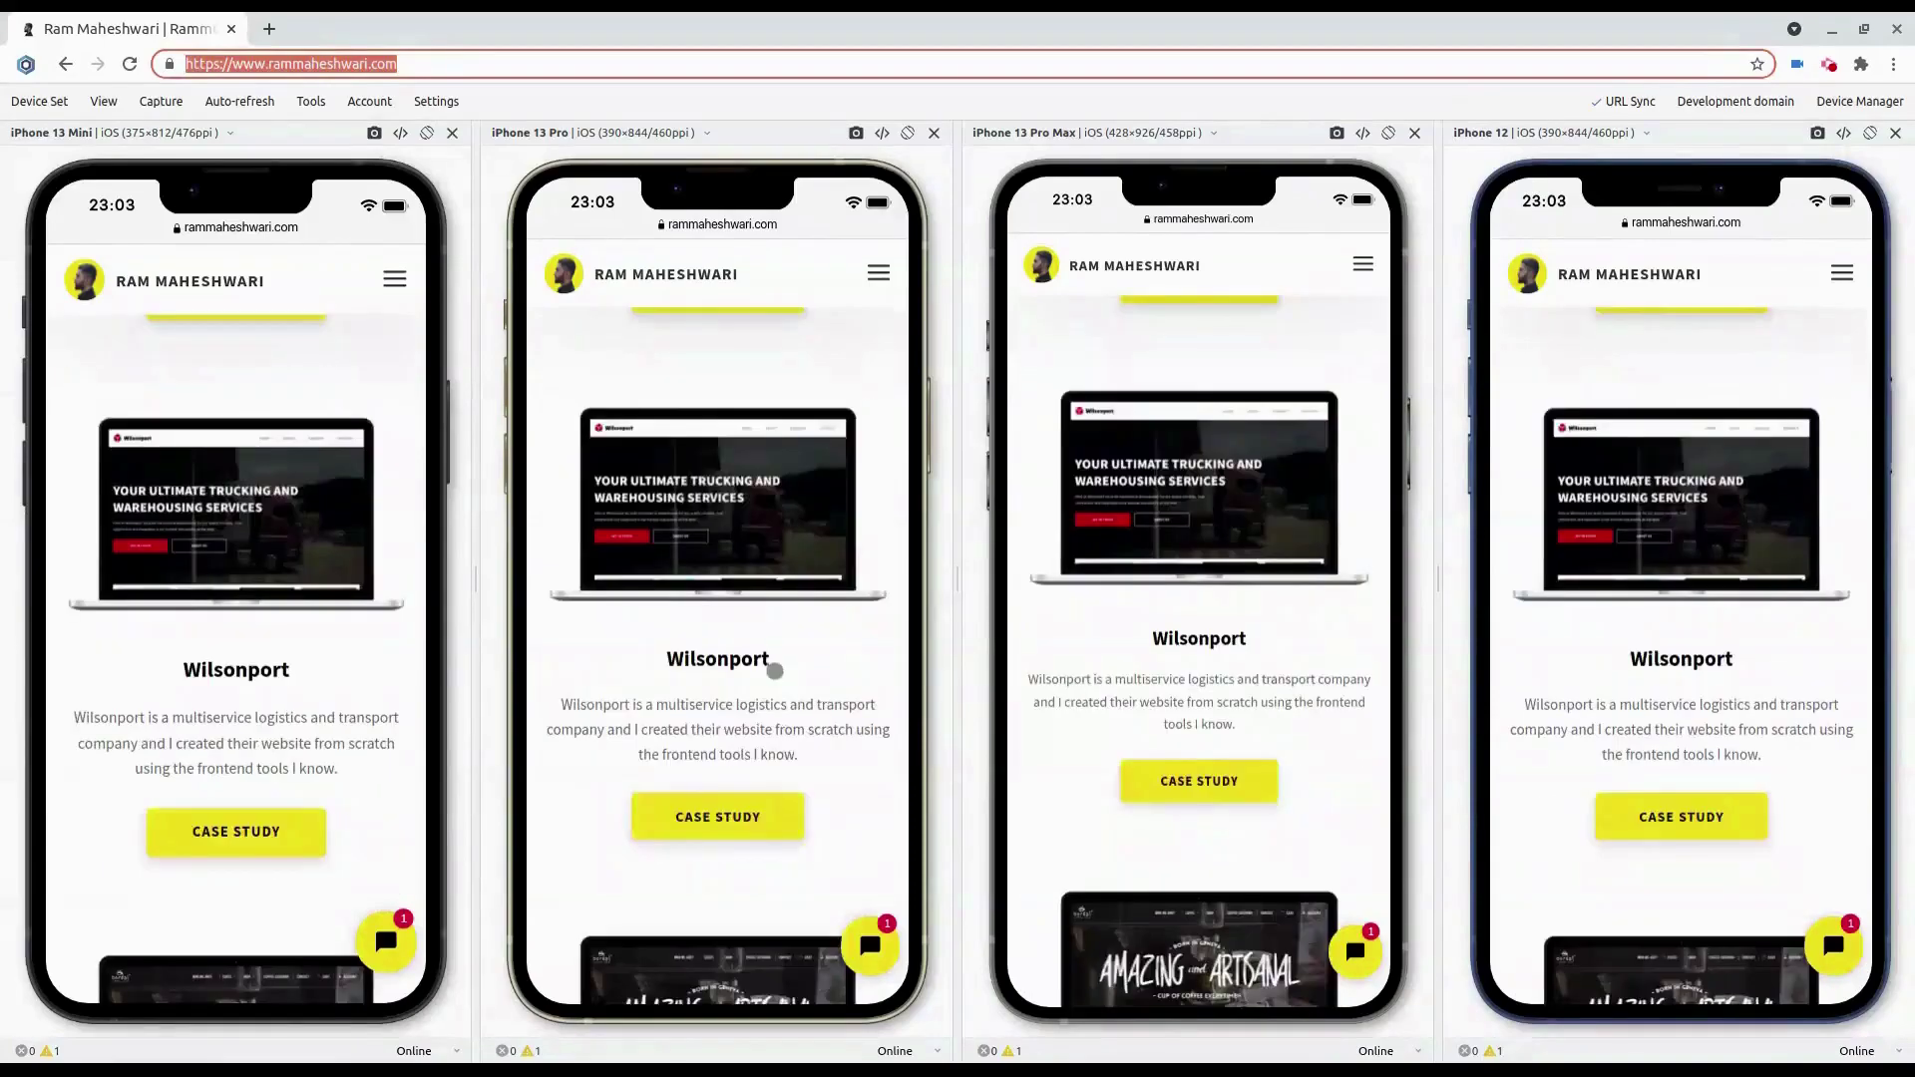
scroll(778, 668, "down", 2)
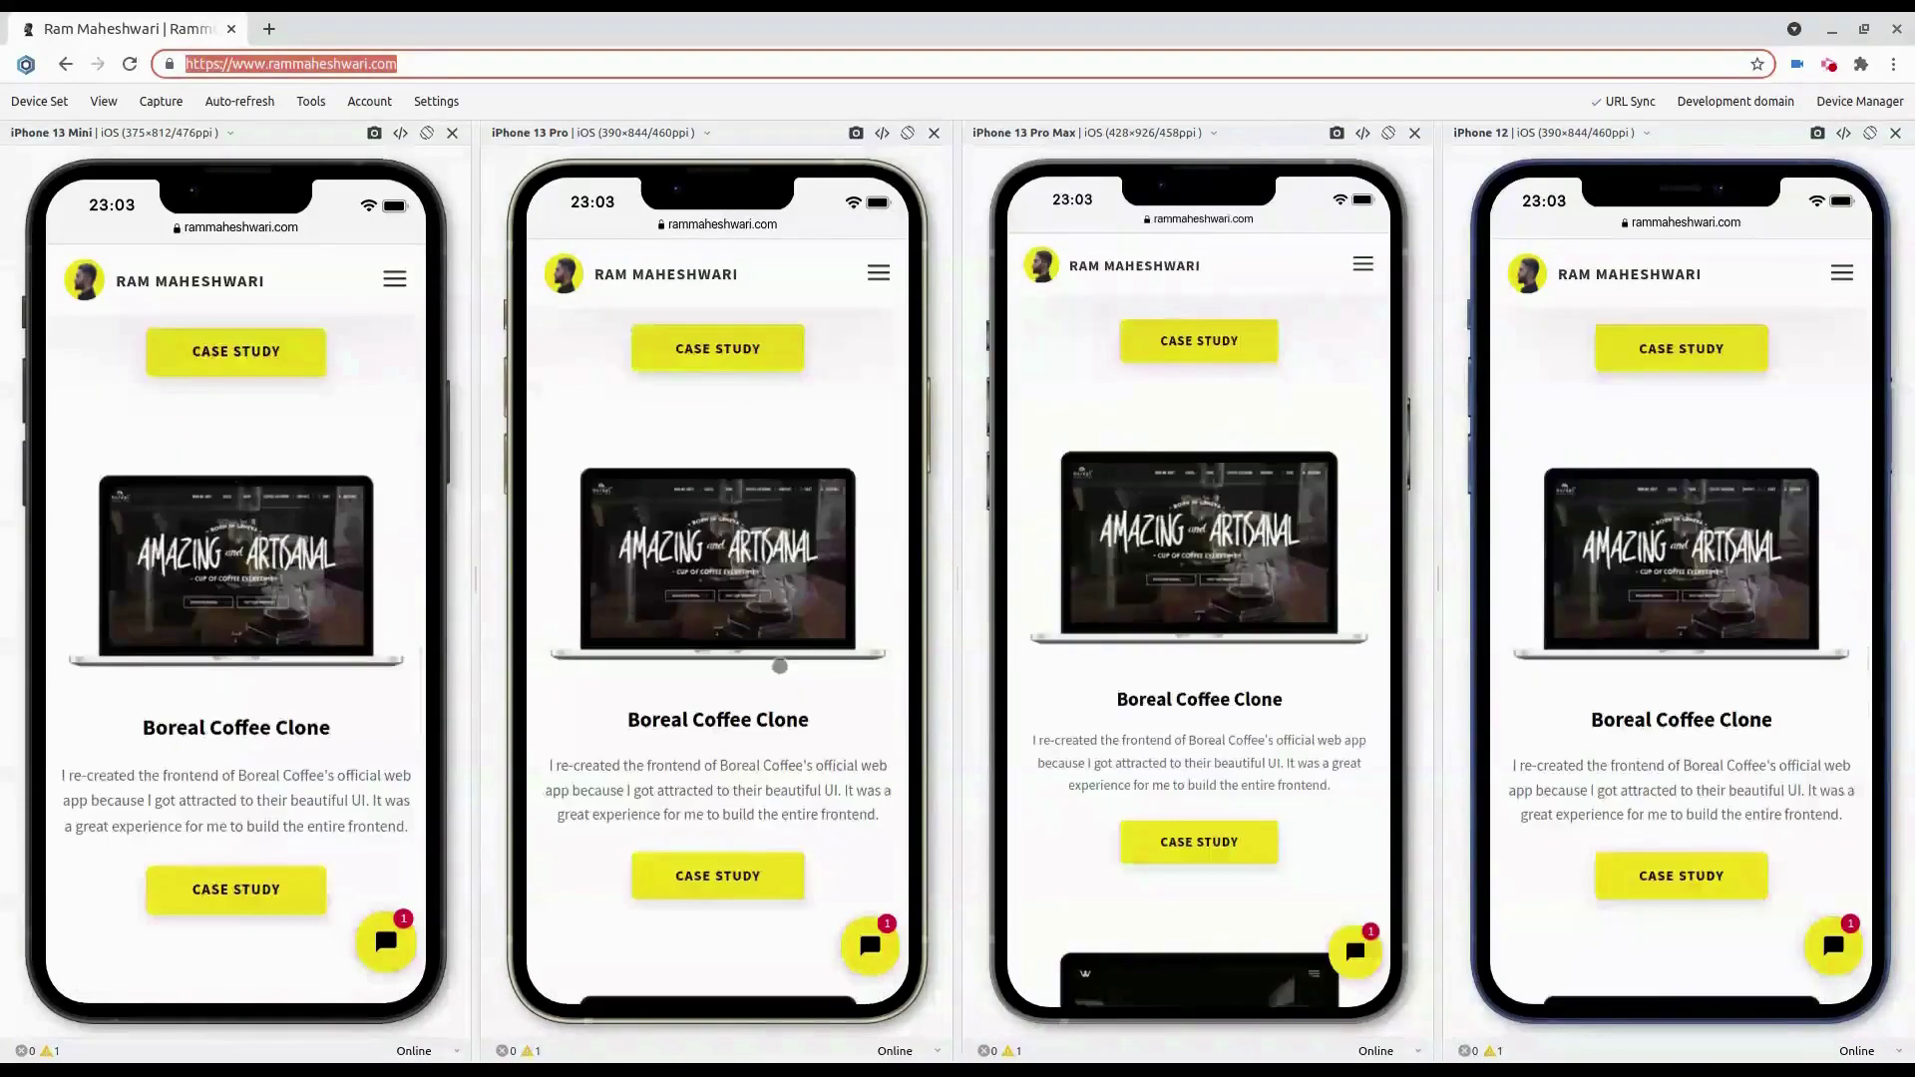
scroll(778, 666, "down", 1)
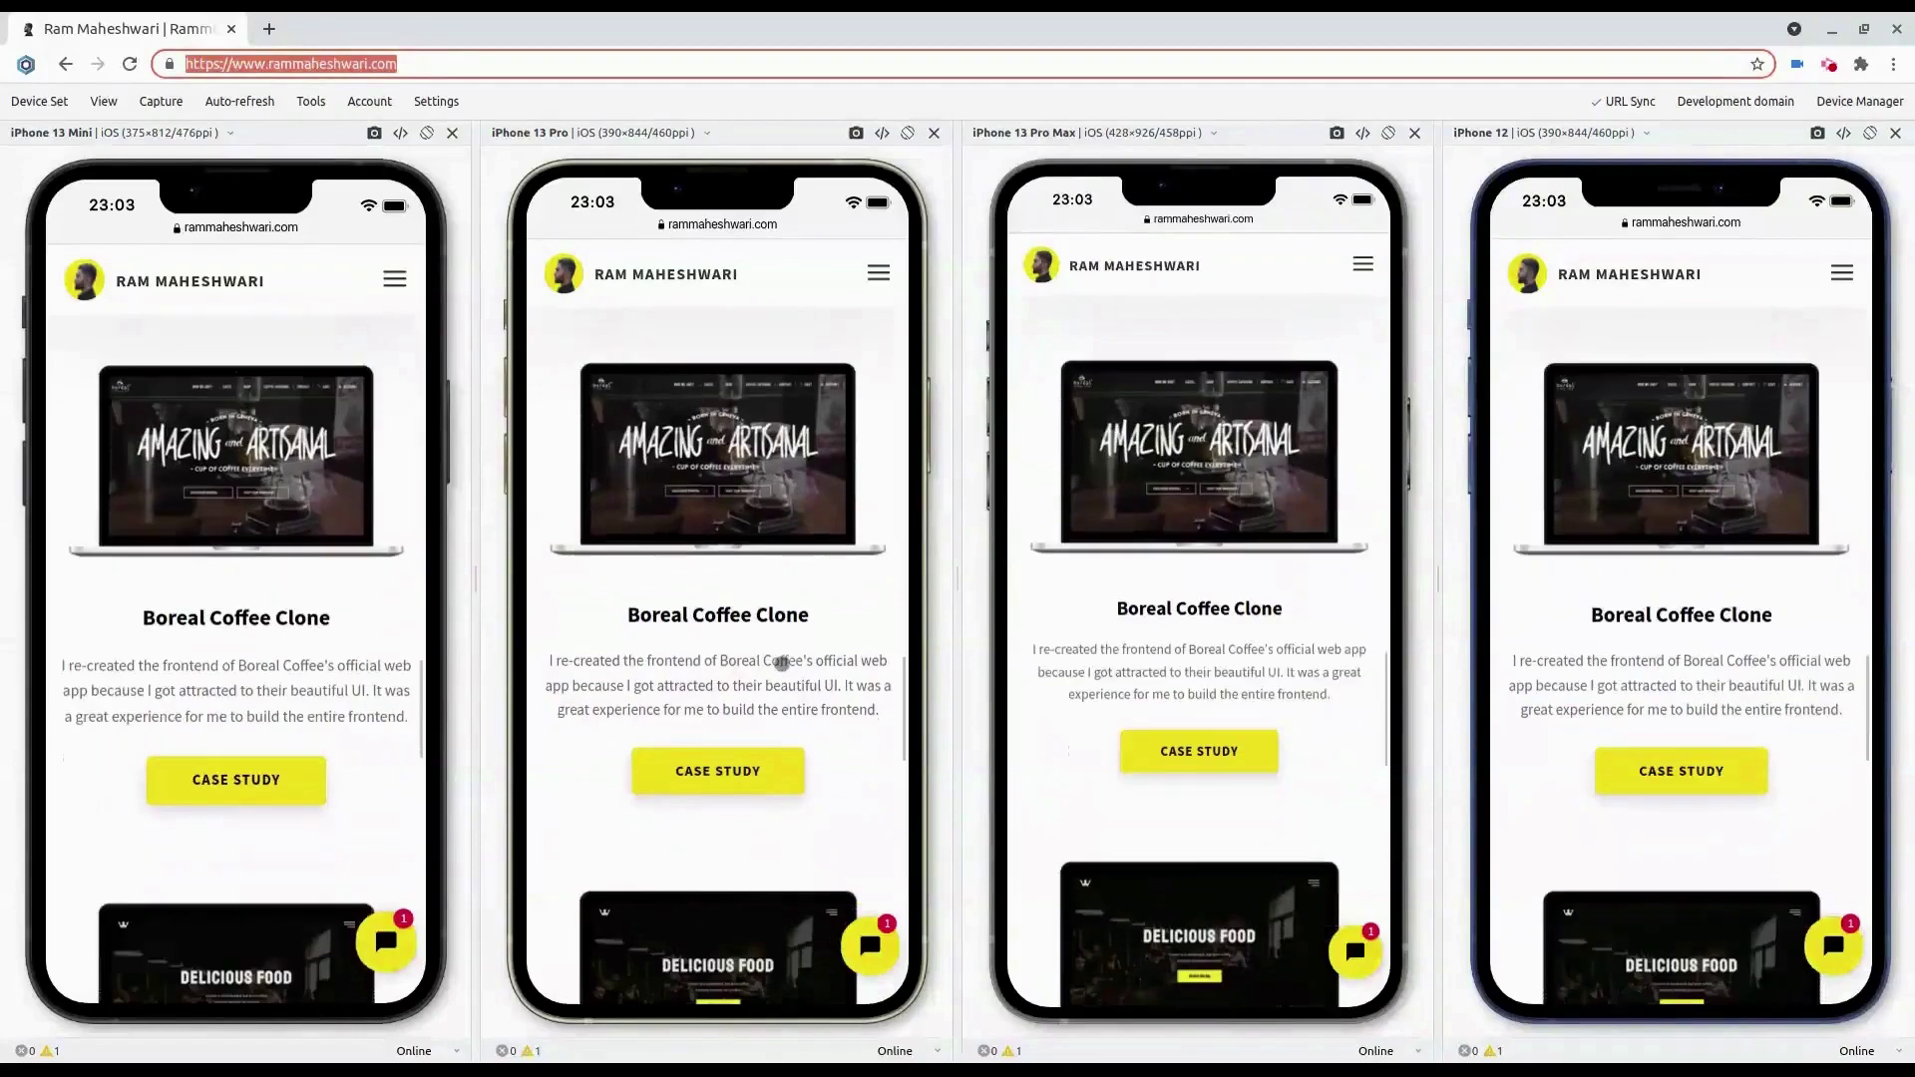
Discard the recent four-iPhone device set from the chooser.
left_click(48, 110)
left_click(49, 109)
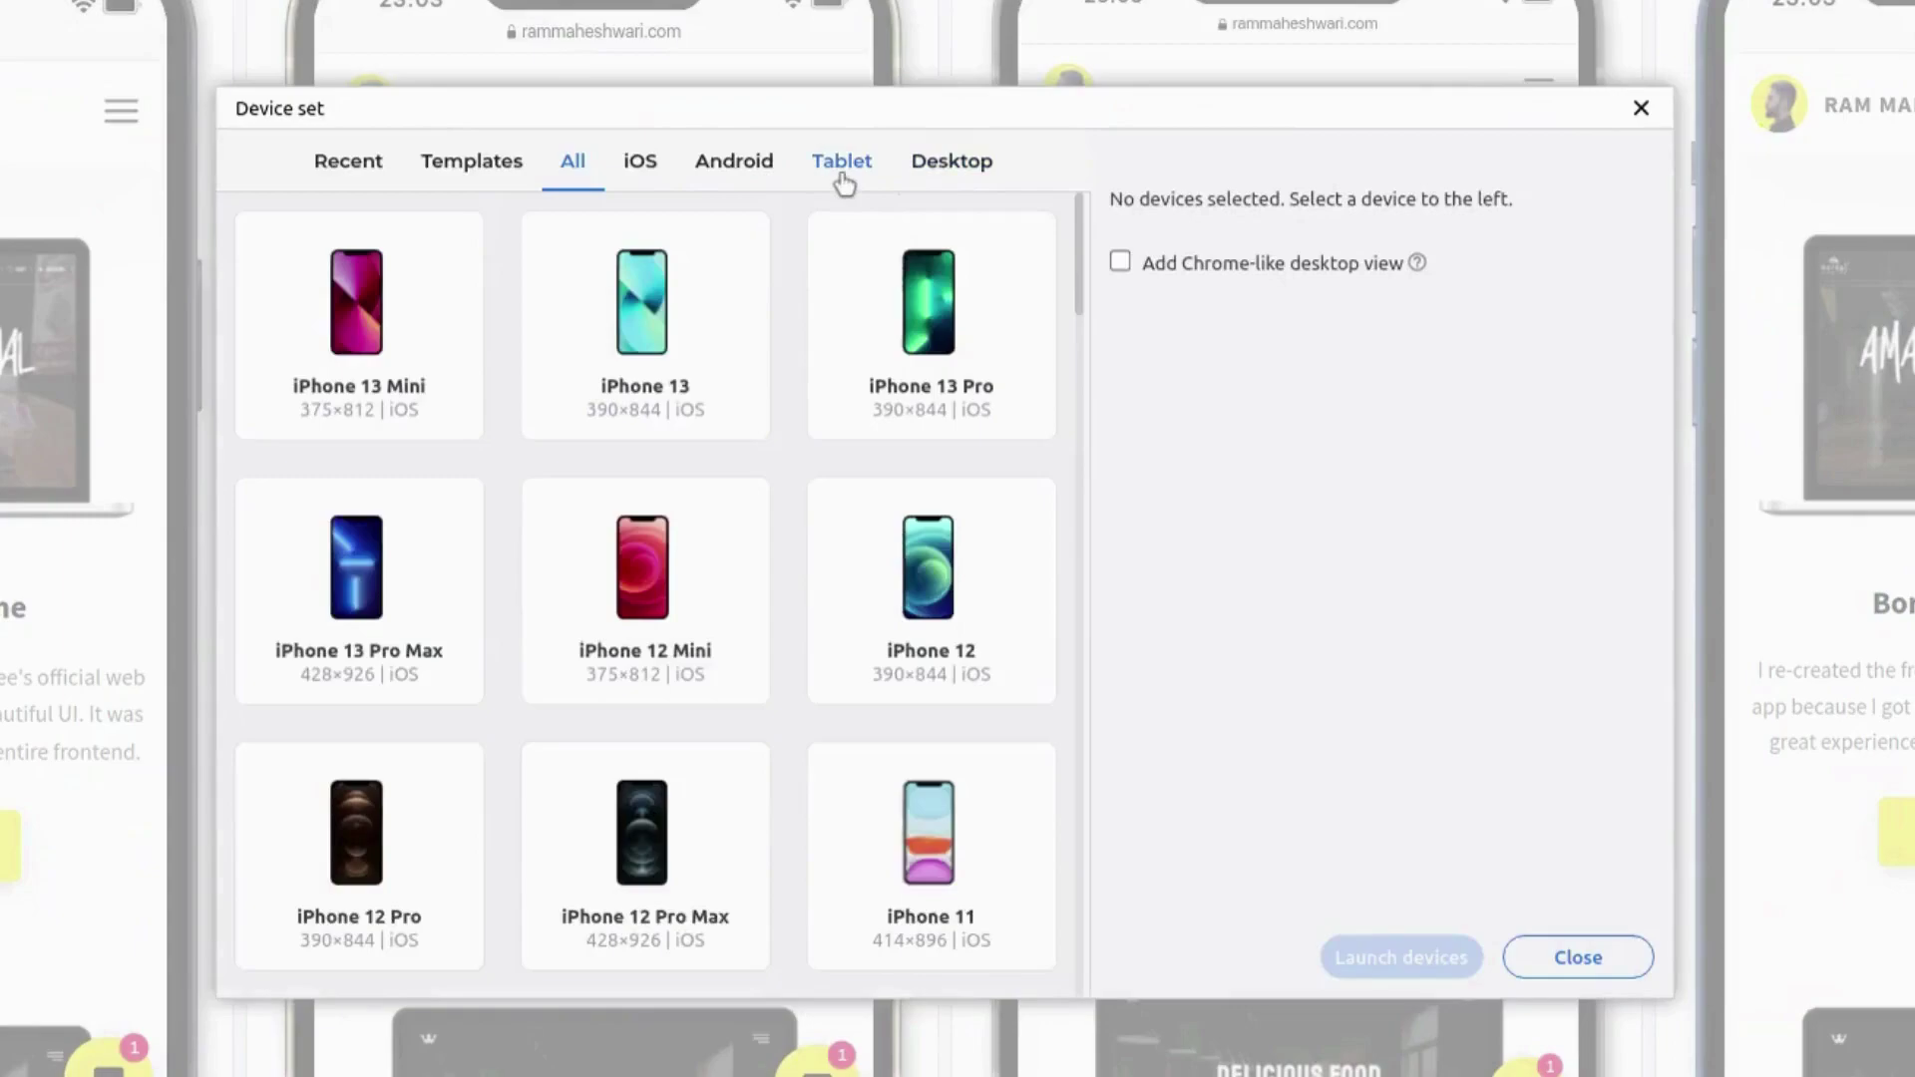
left_click(338, 176)
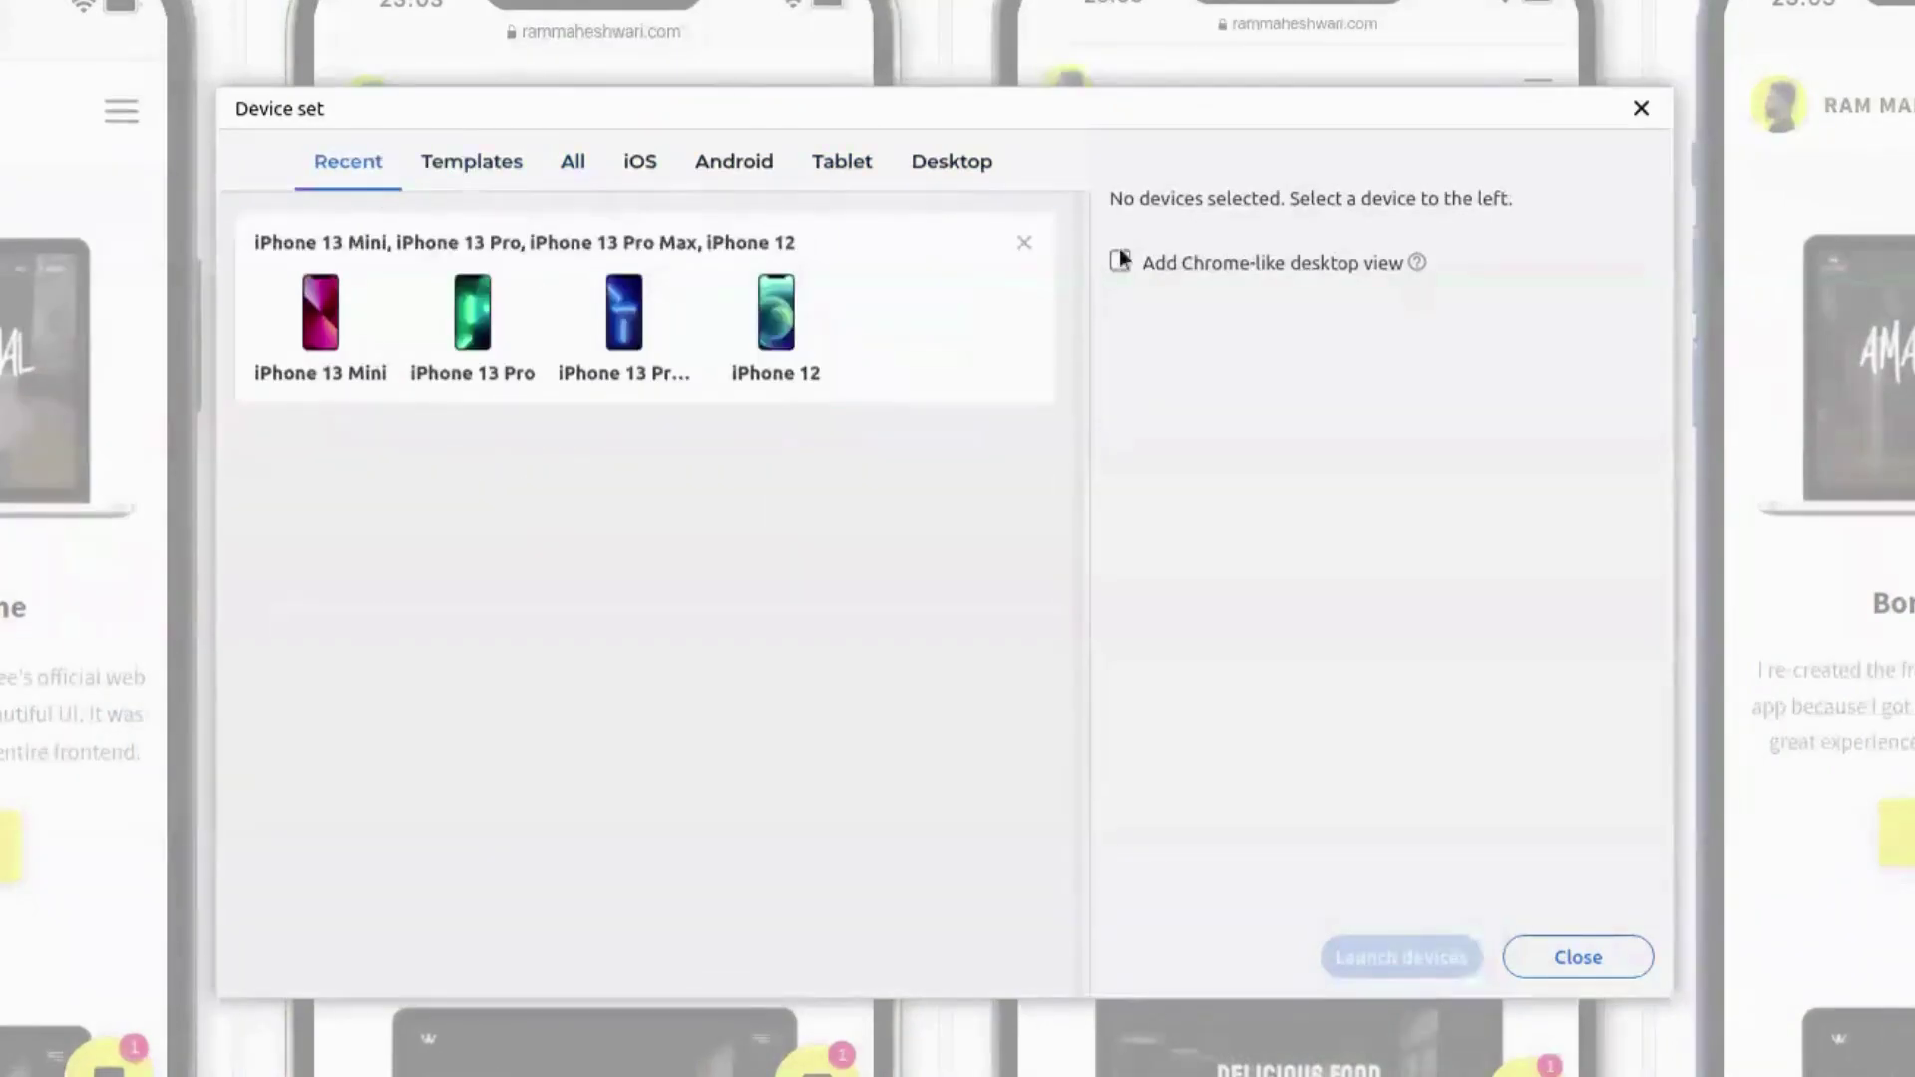
left_click(1026, 243)
Select iPad 10 from Tablet and MacBook Pro from Desktop for the new set.
left_click(838, 163)
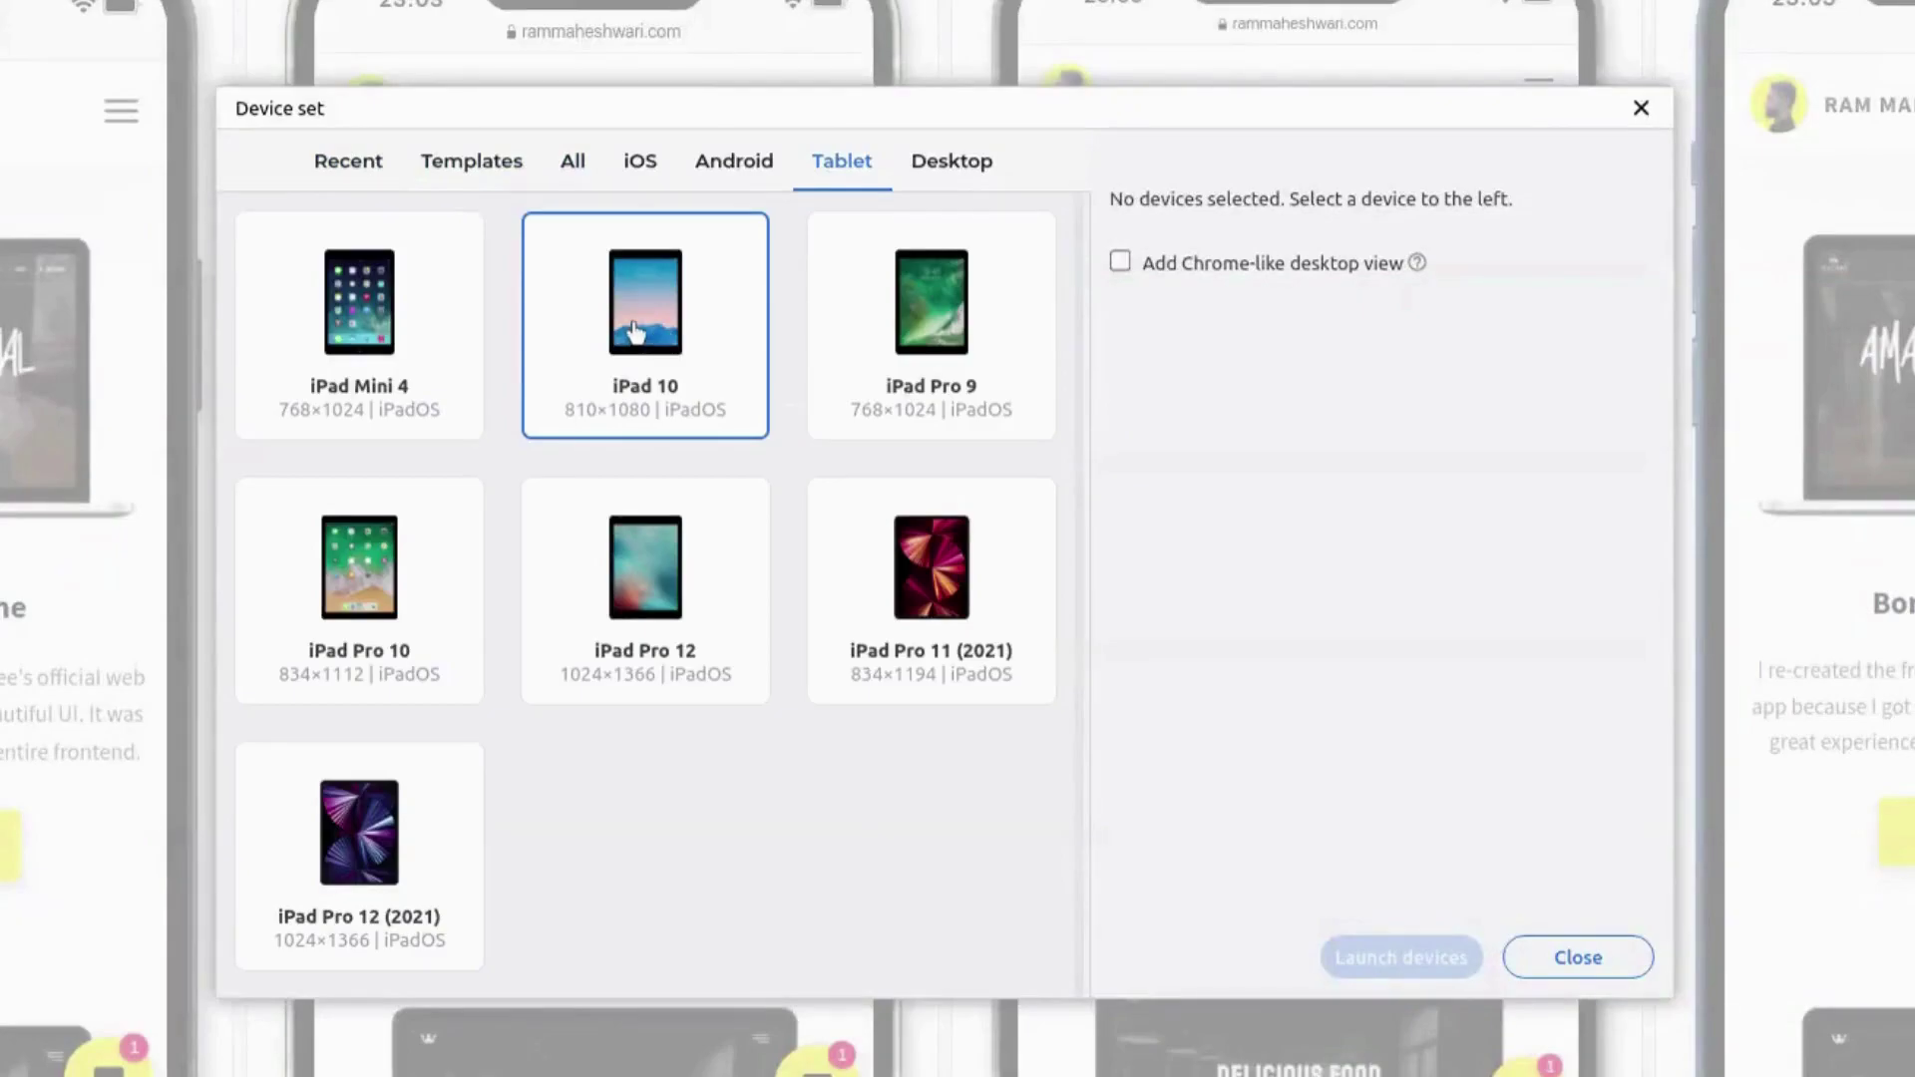
left_click(663, 335)
left_click(980, 174)
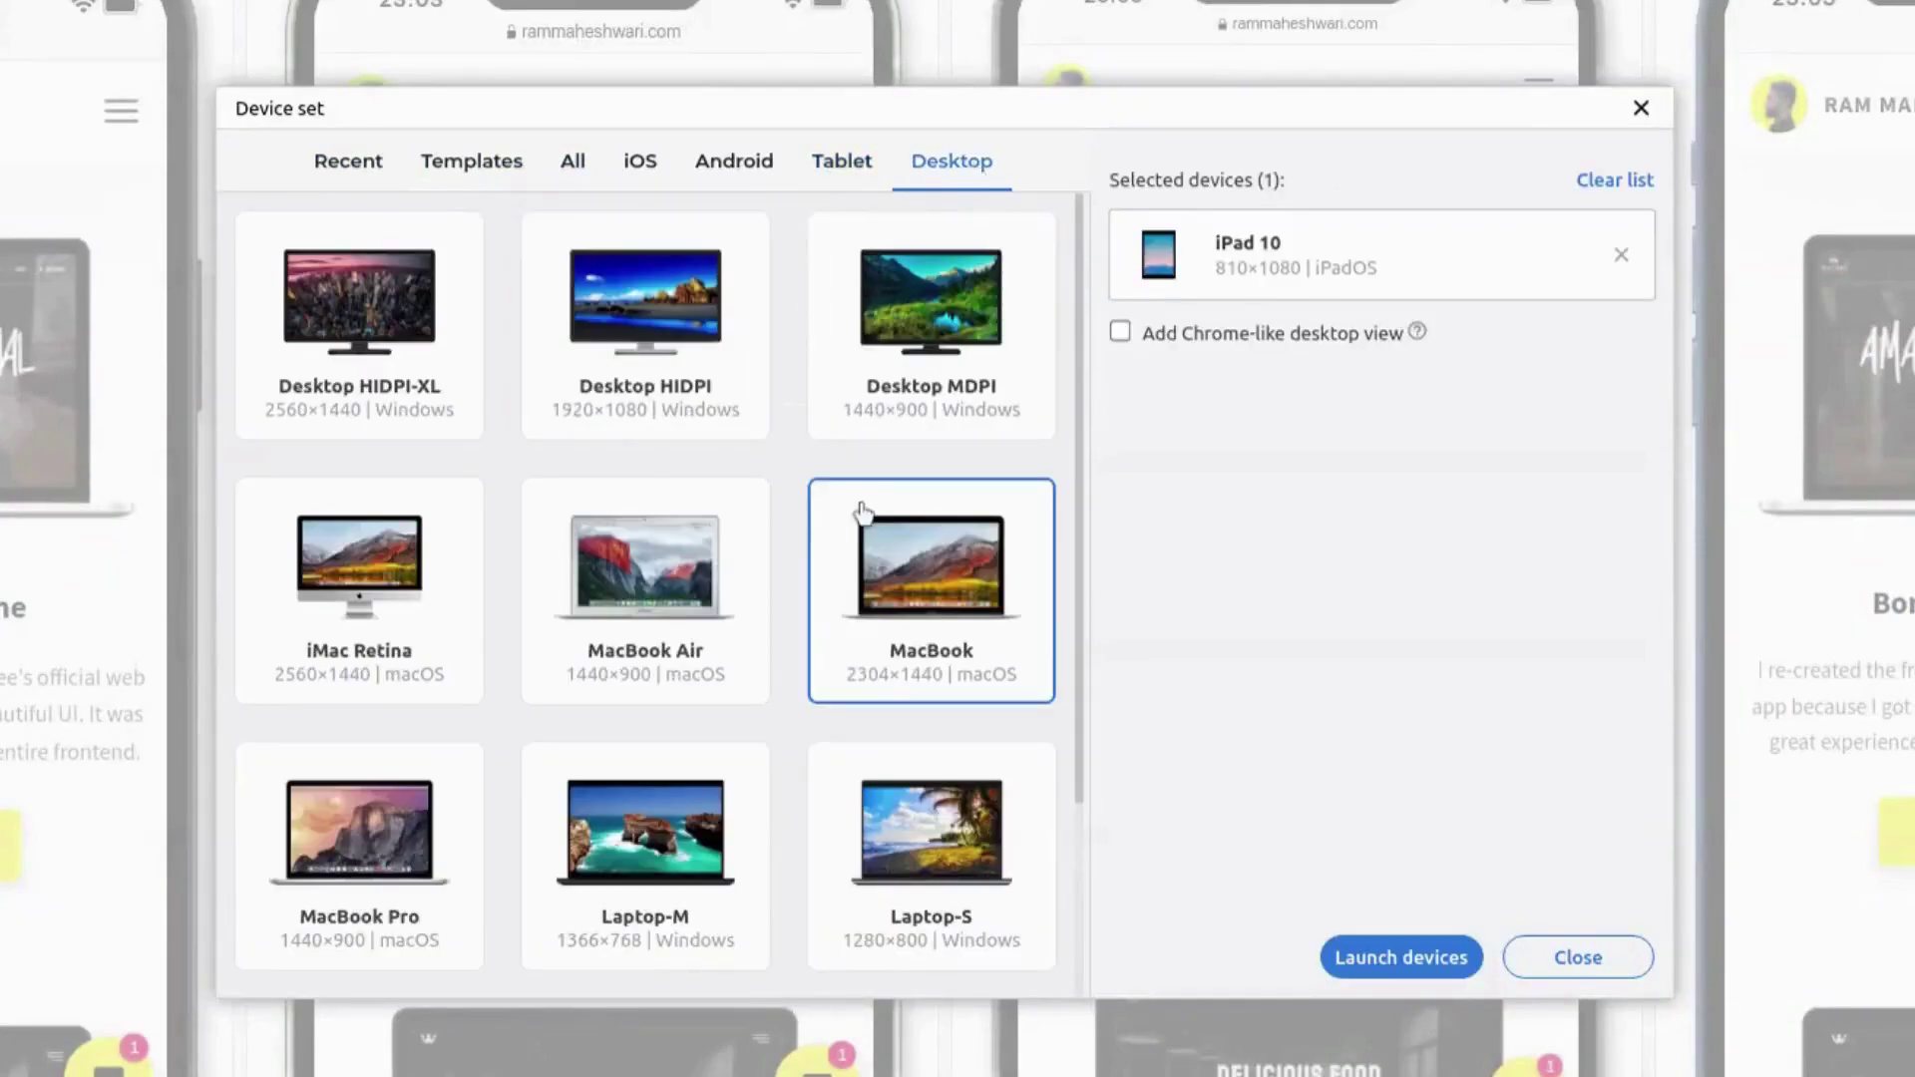
left_click(440, 799)
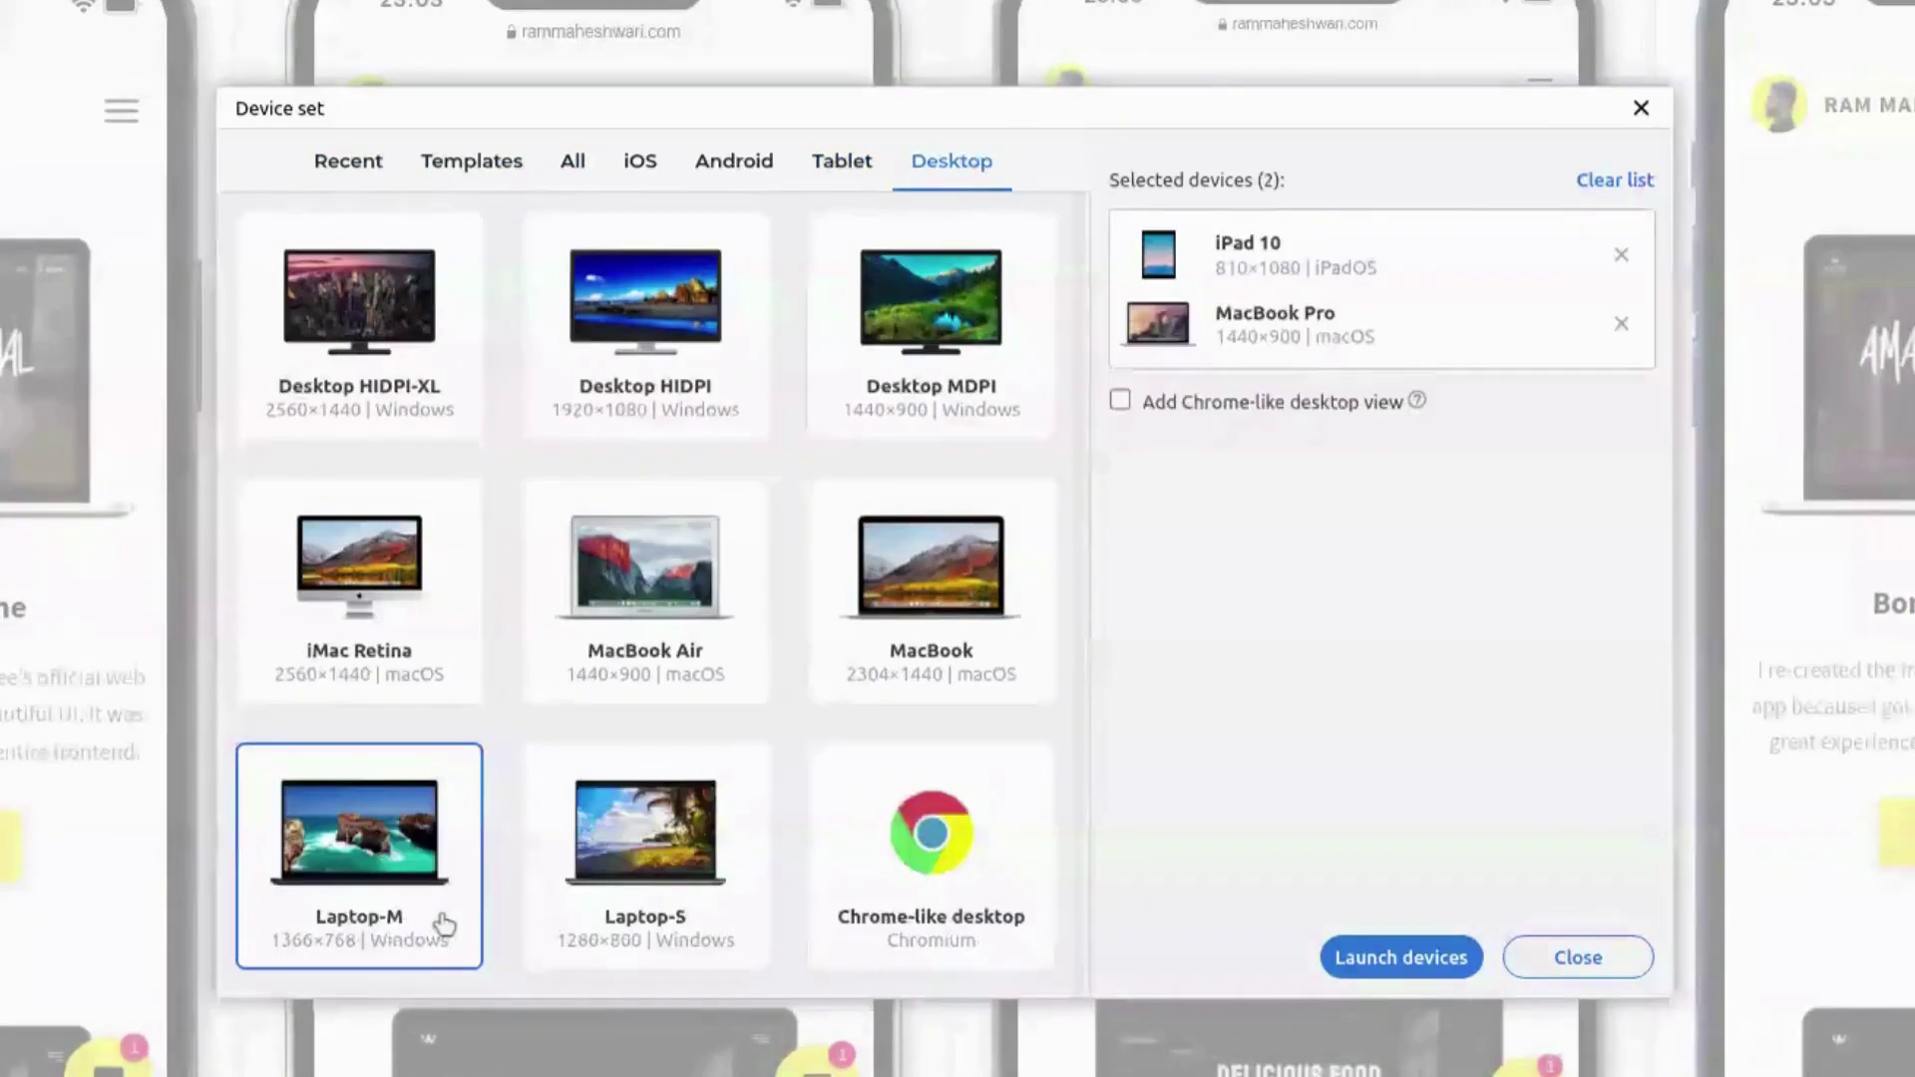
Launch the iPad 10 and MacBook Pro previews of rammaheshwari.com.
left_click(1400, 958)
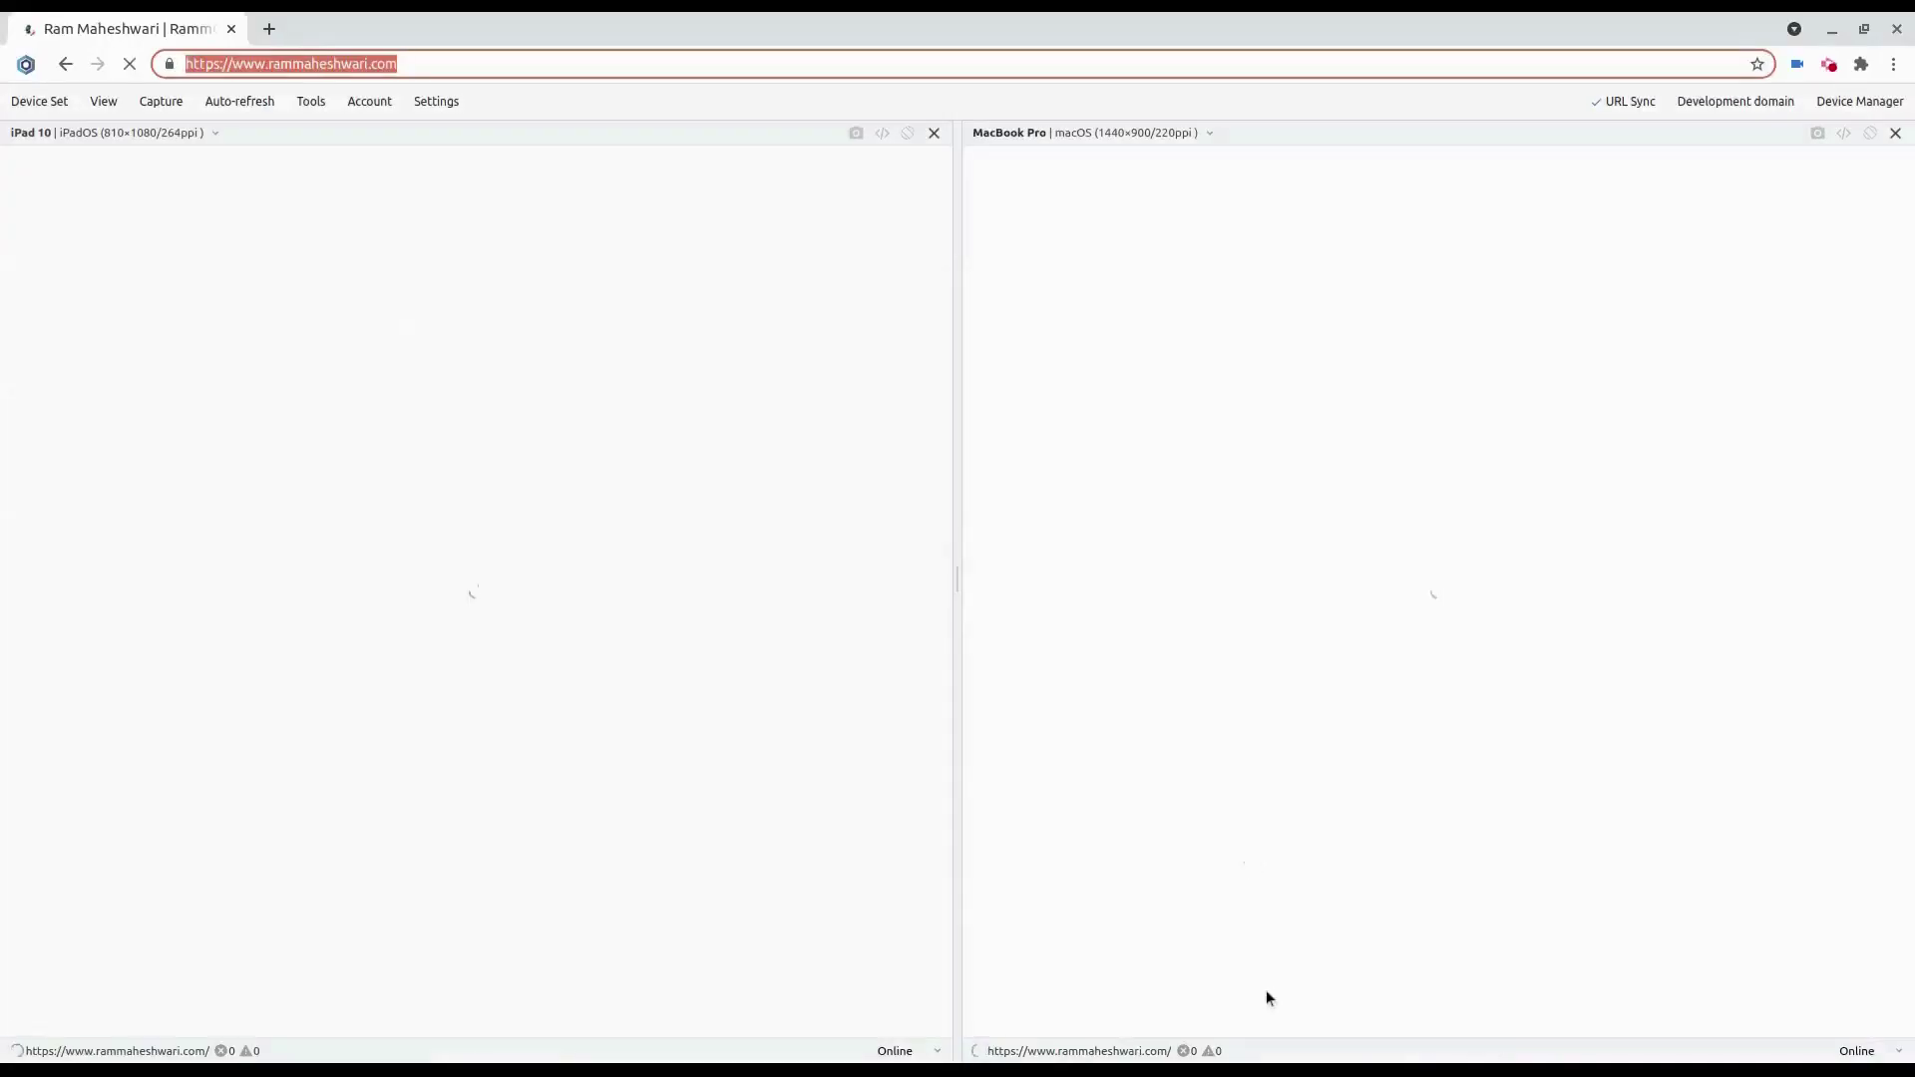
scroll(488, 714, "down", 5)
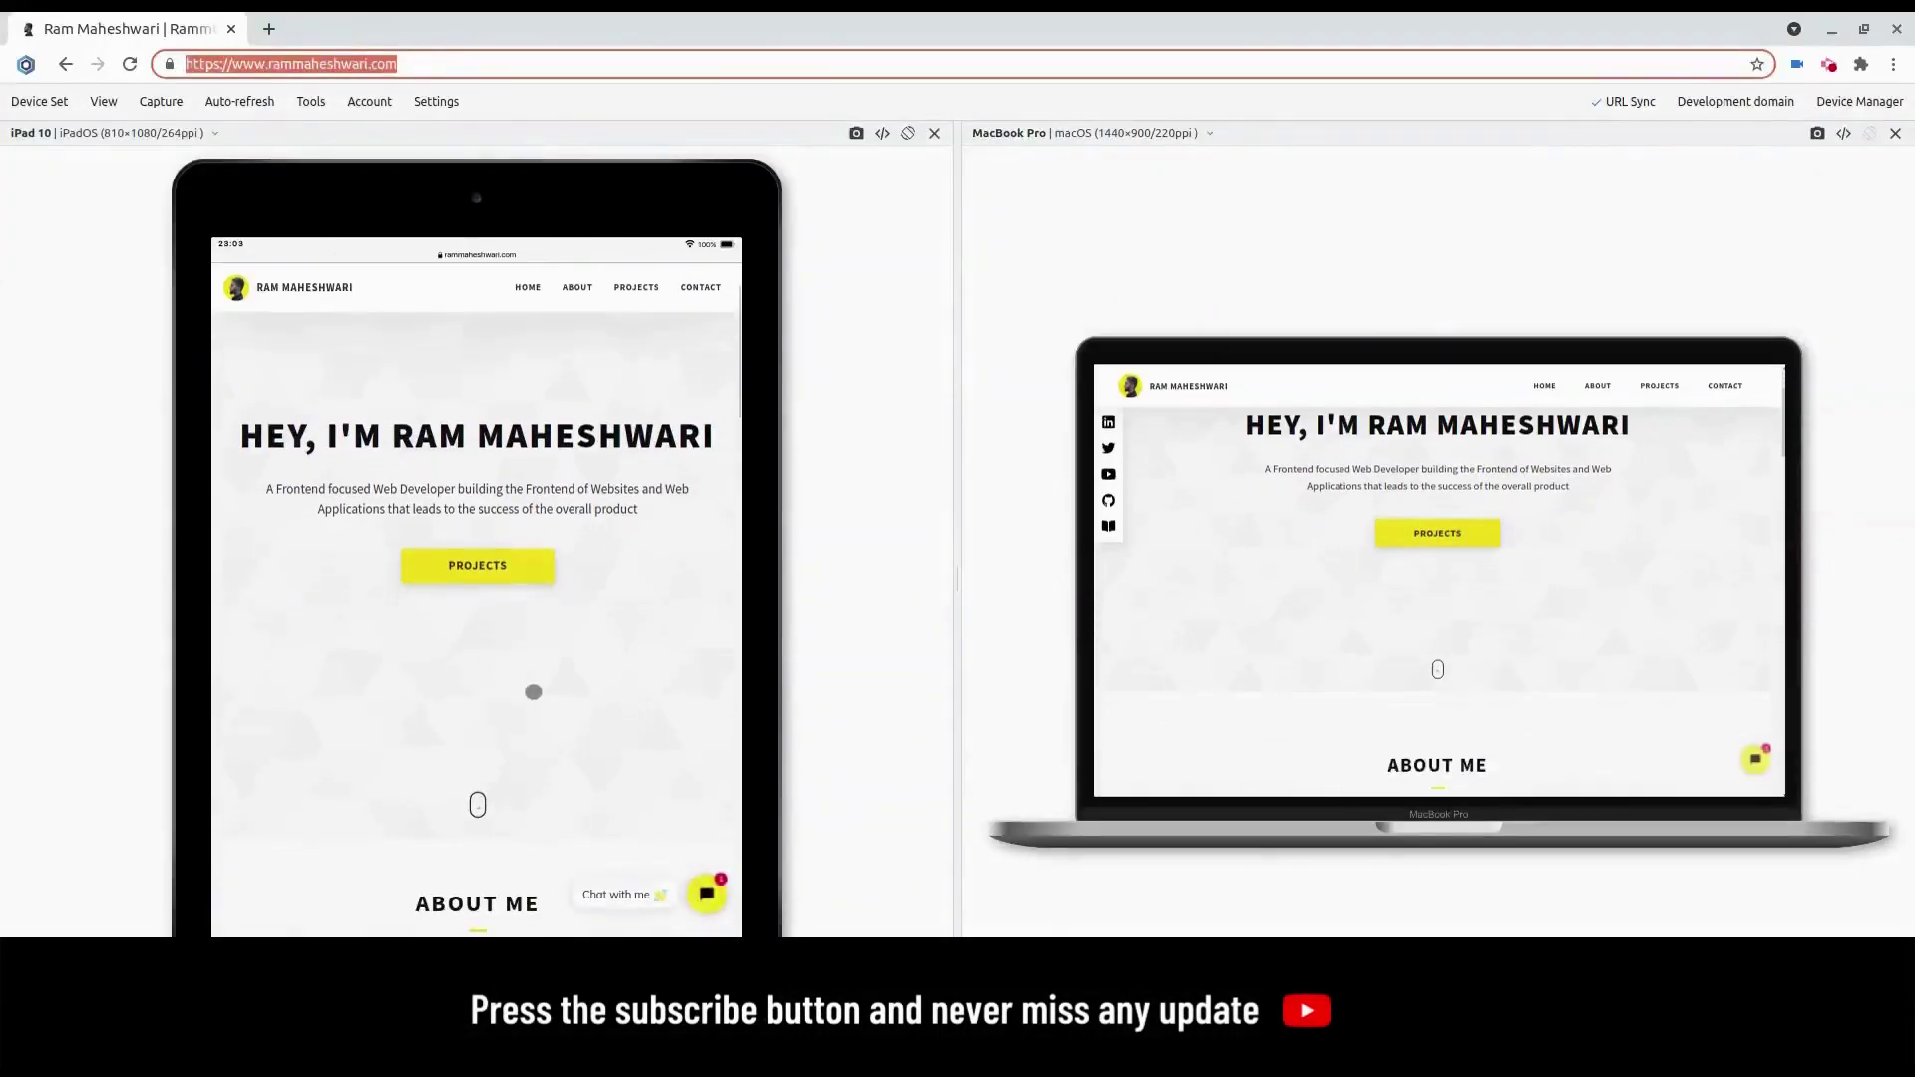
scroll(529, 689, "down", 5)
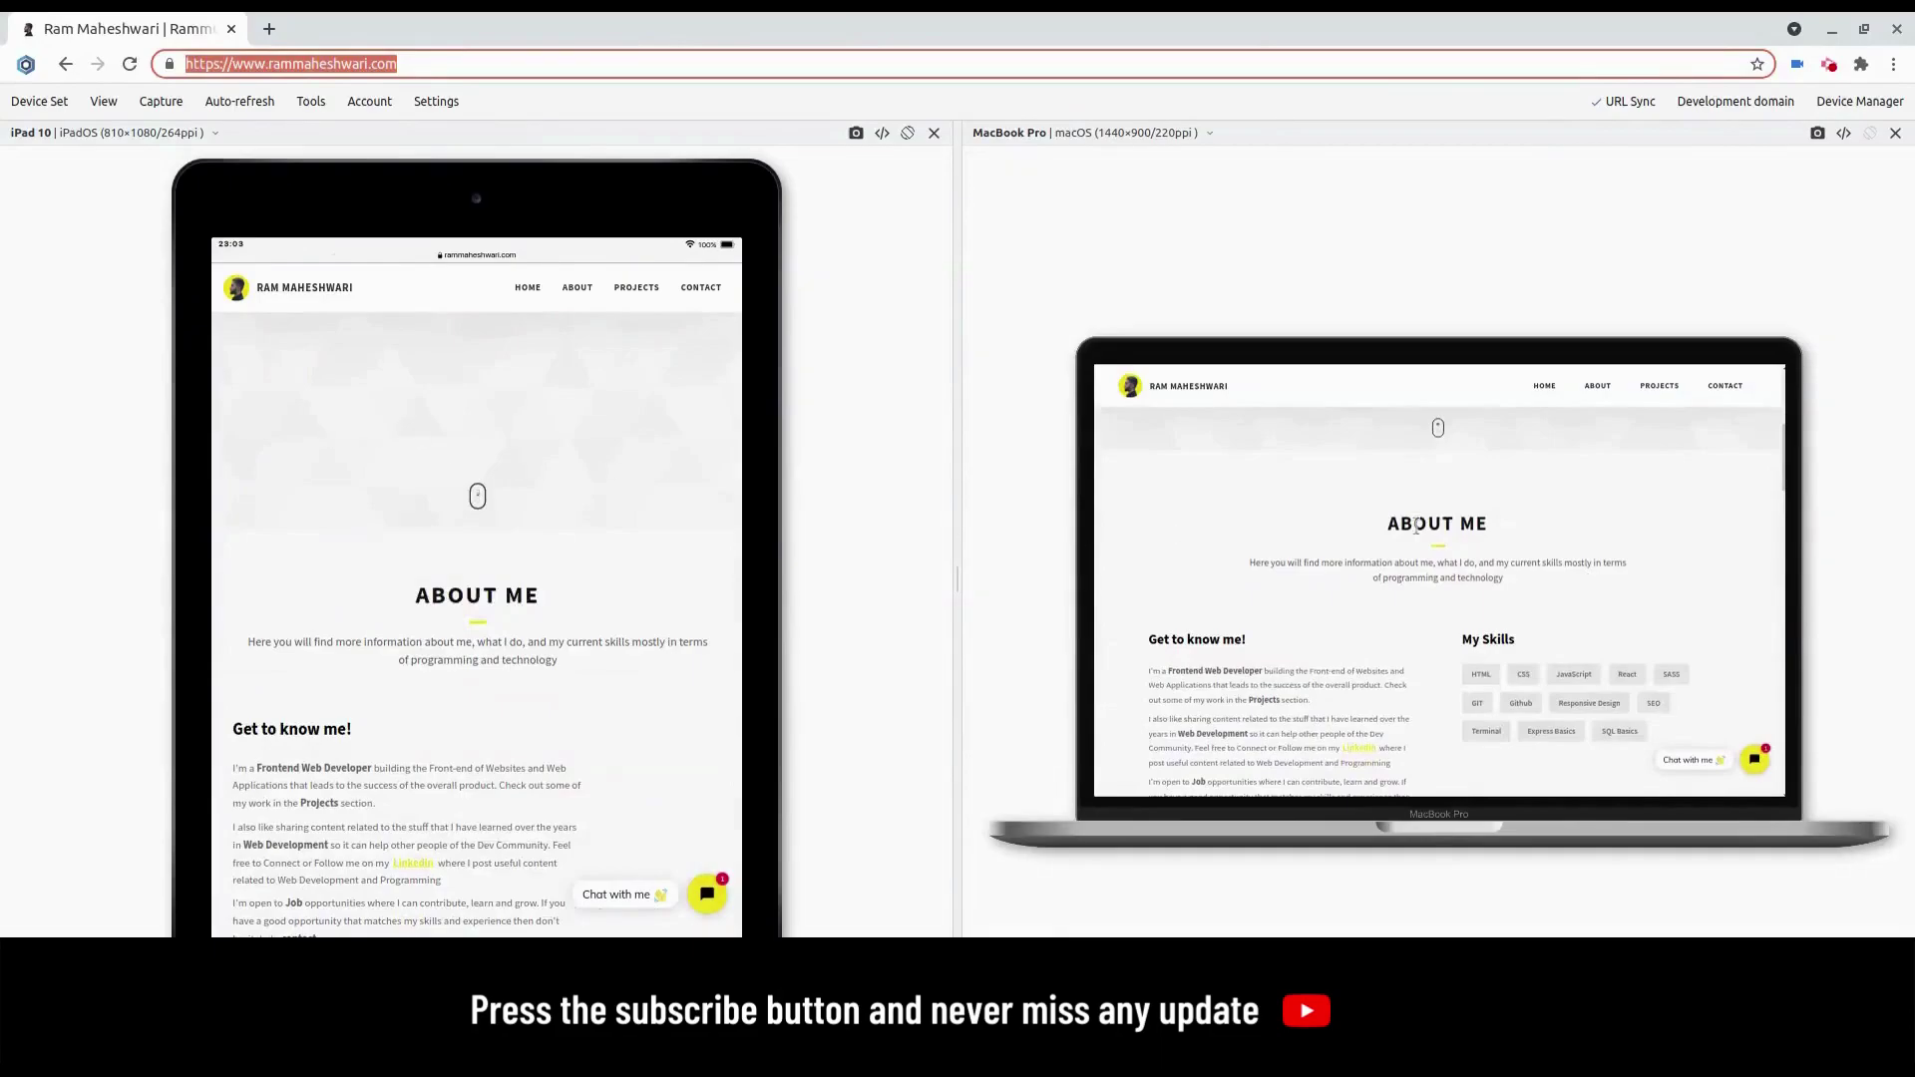
scroll(651, 508, "down", 2)
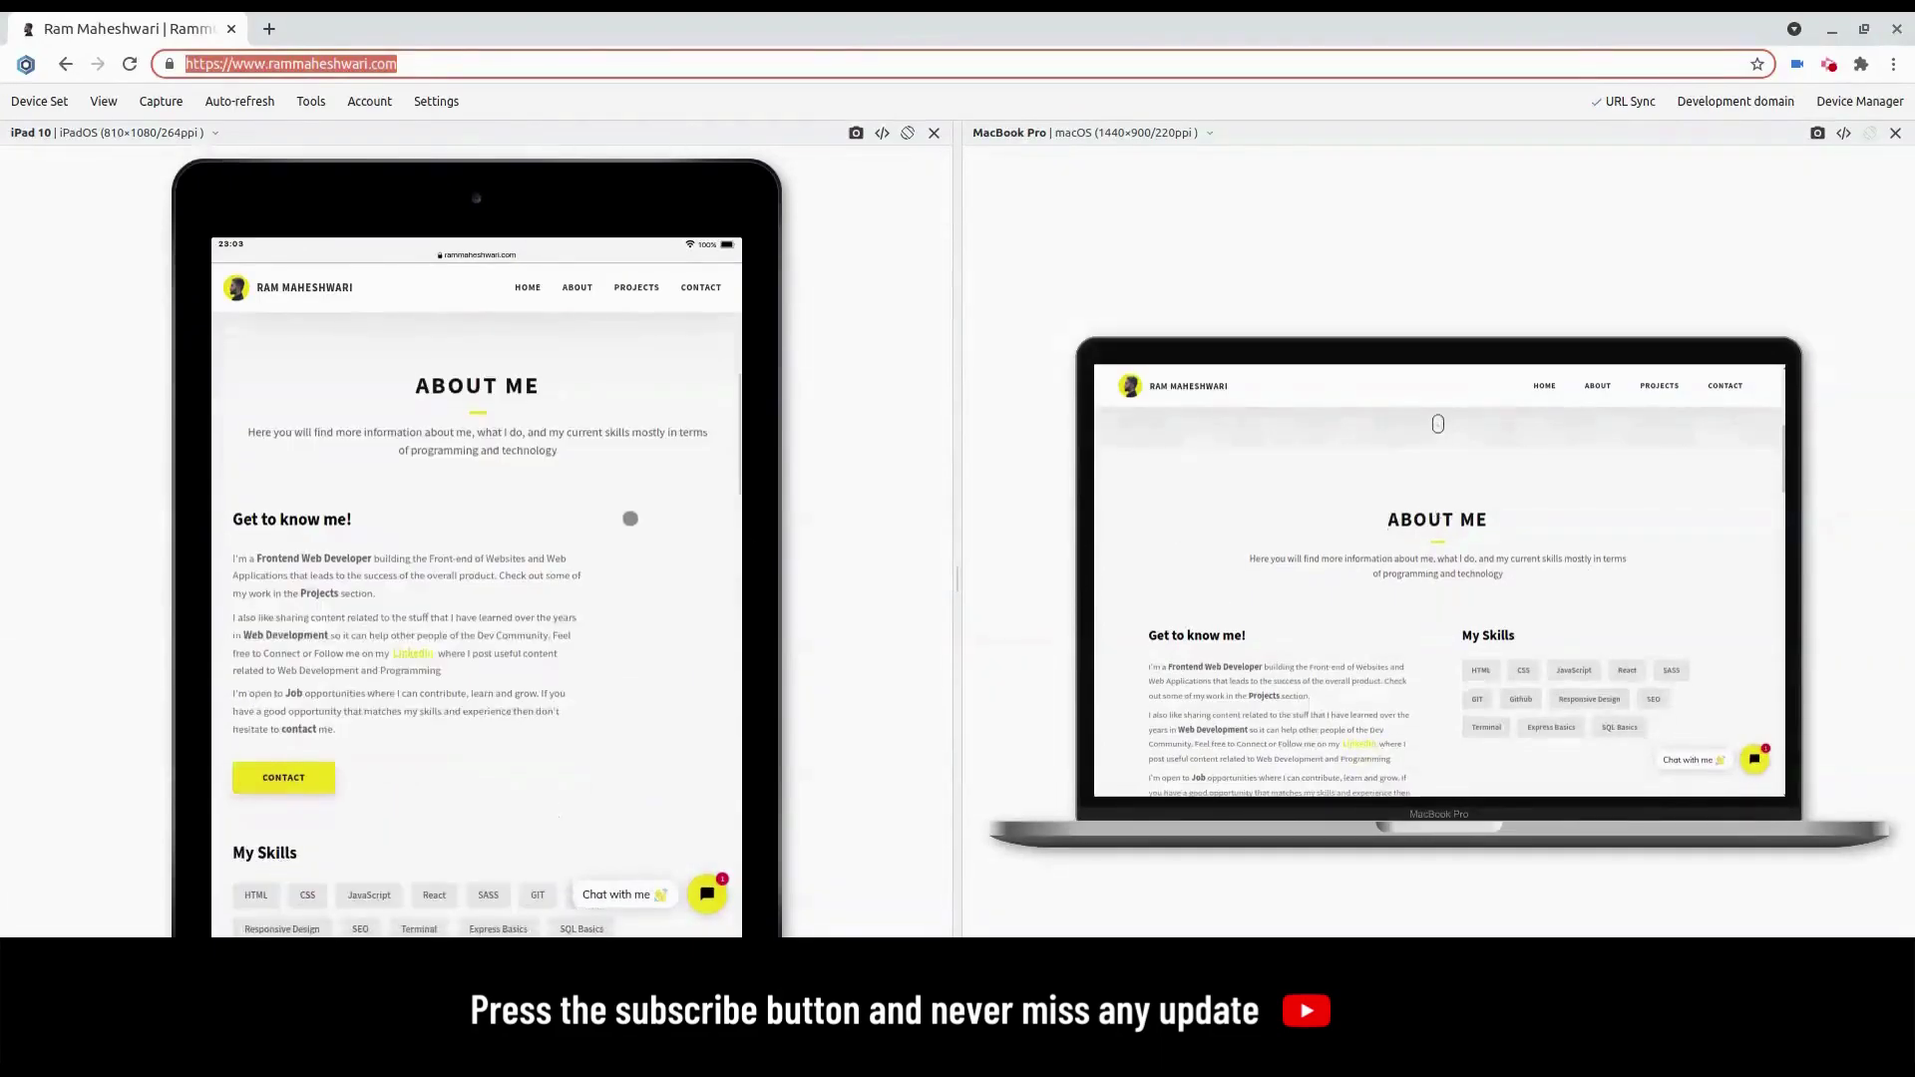
scroll(644, 525, "down", 2)
scroll(642, 529, "down", 2)
scroll(641, 530, "down", 3)
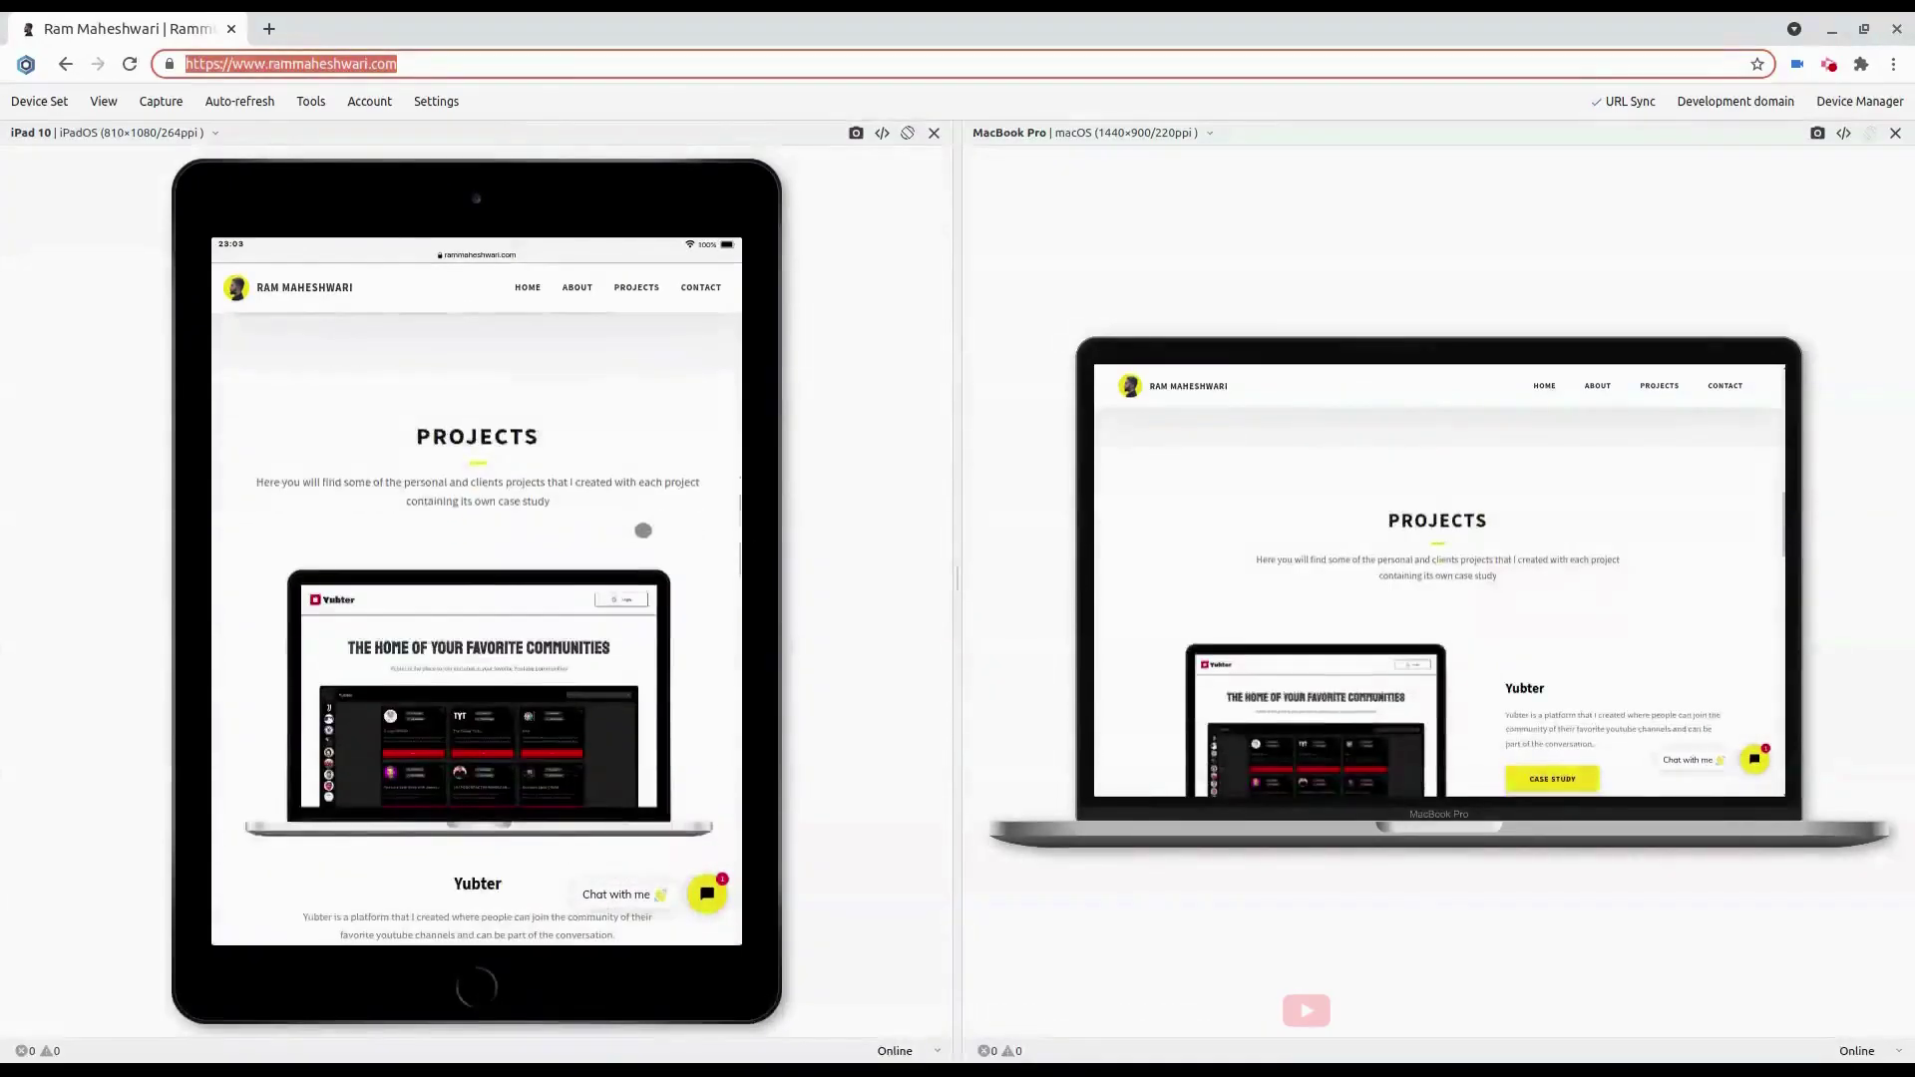
scroll(643, 527, "down", 2)
scroll(646, 531, "down", 1)
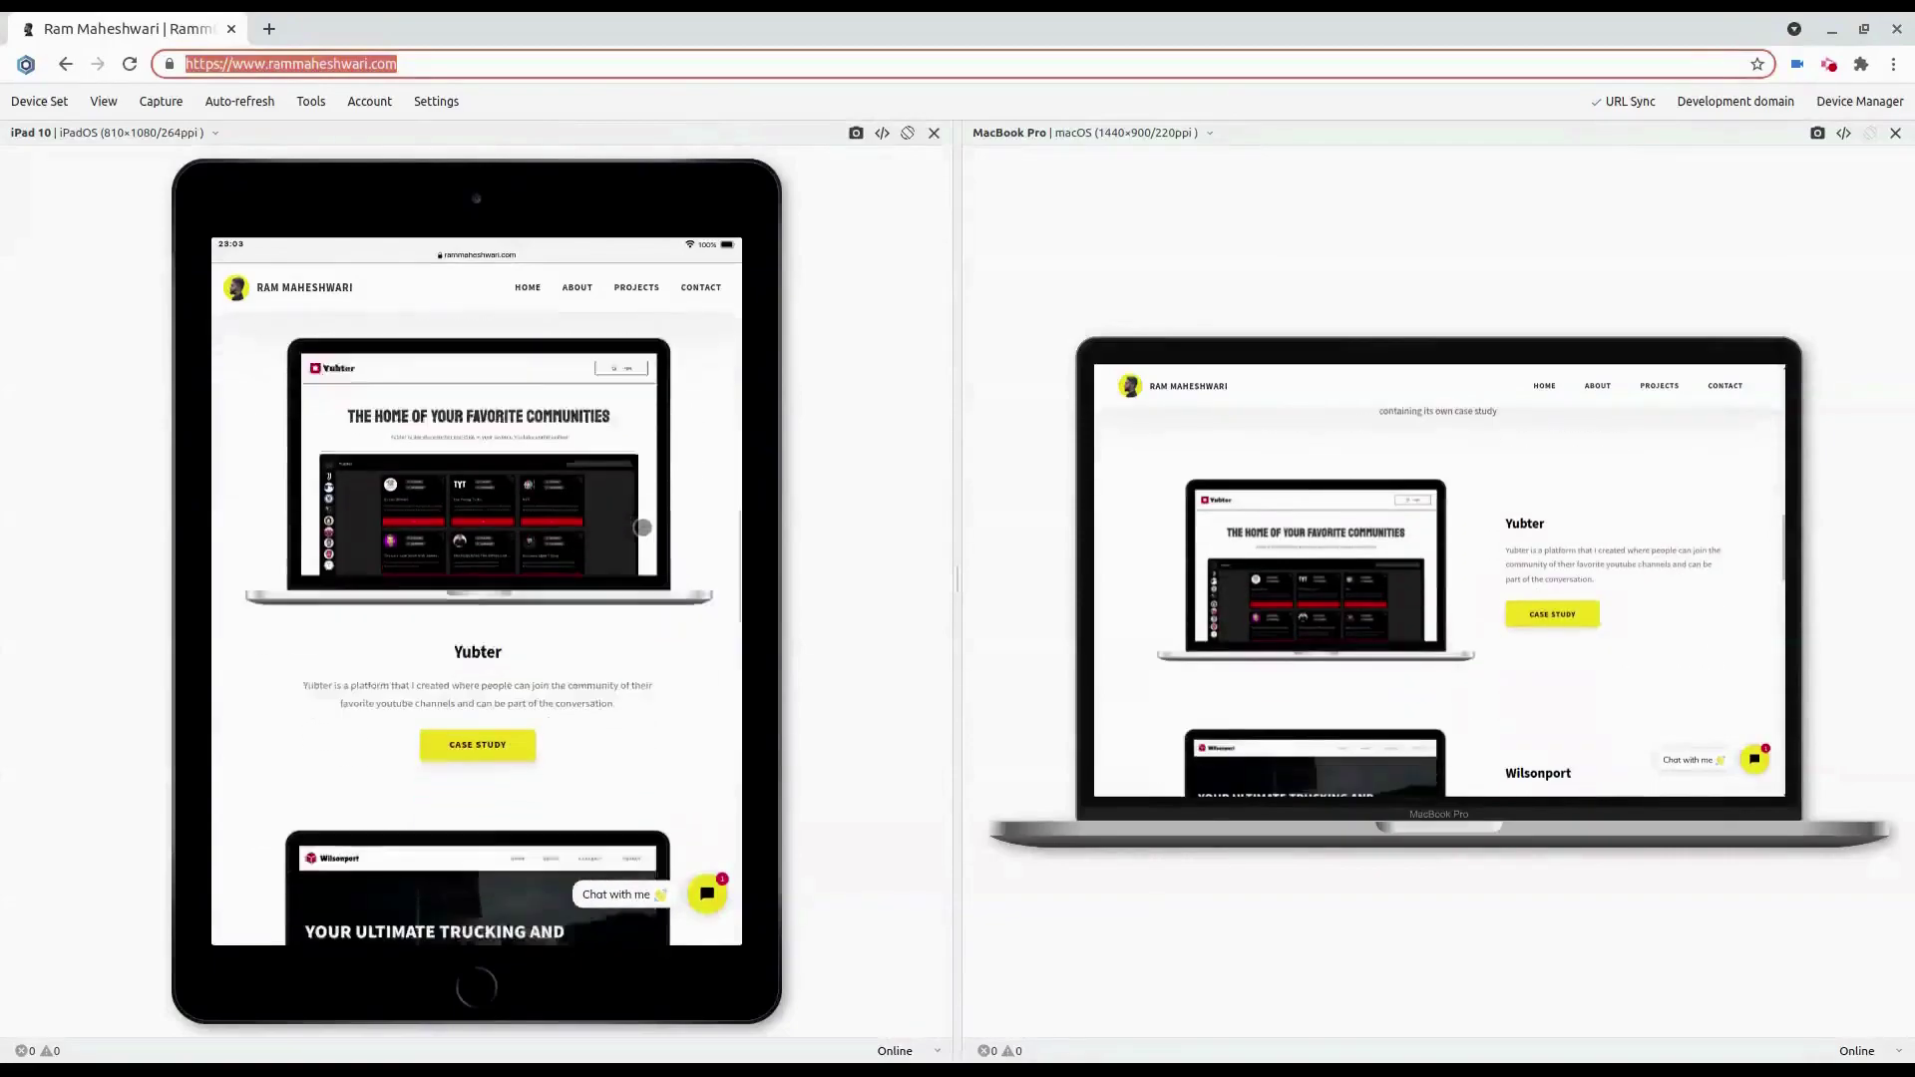
scroll(651, 534, "down", 1)
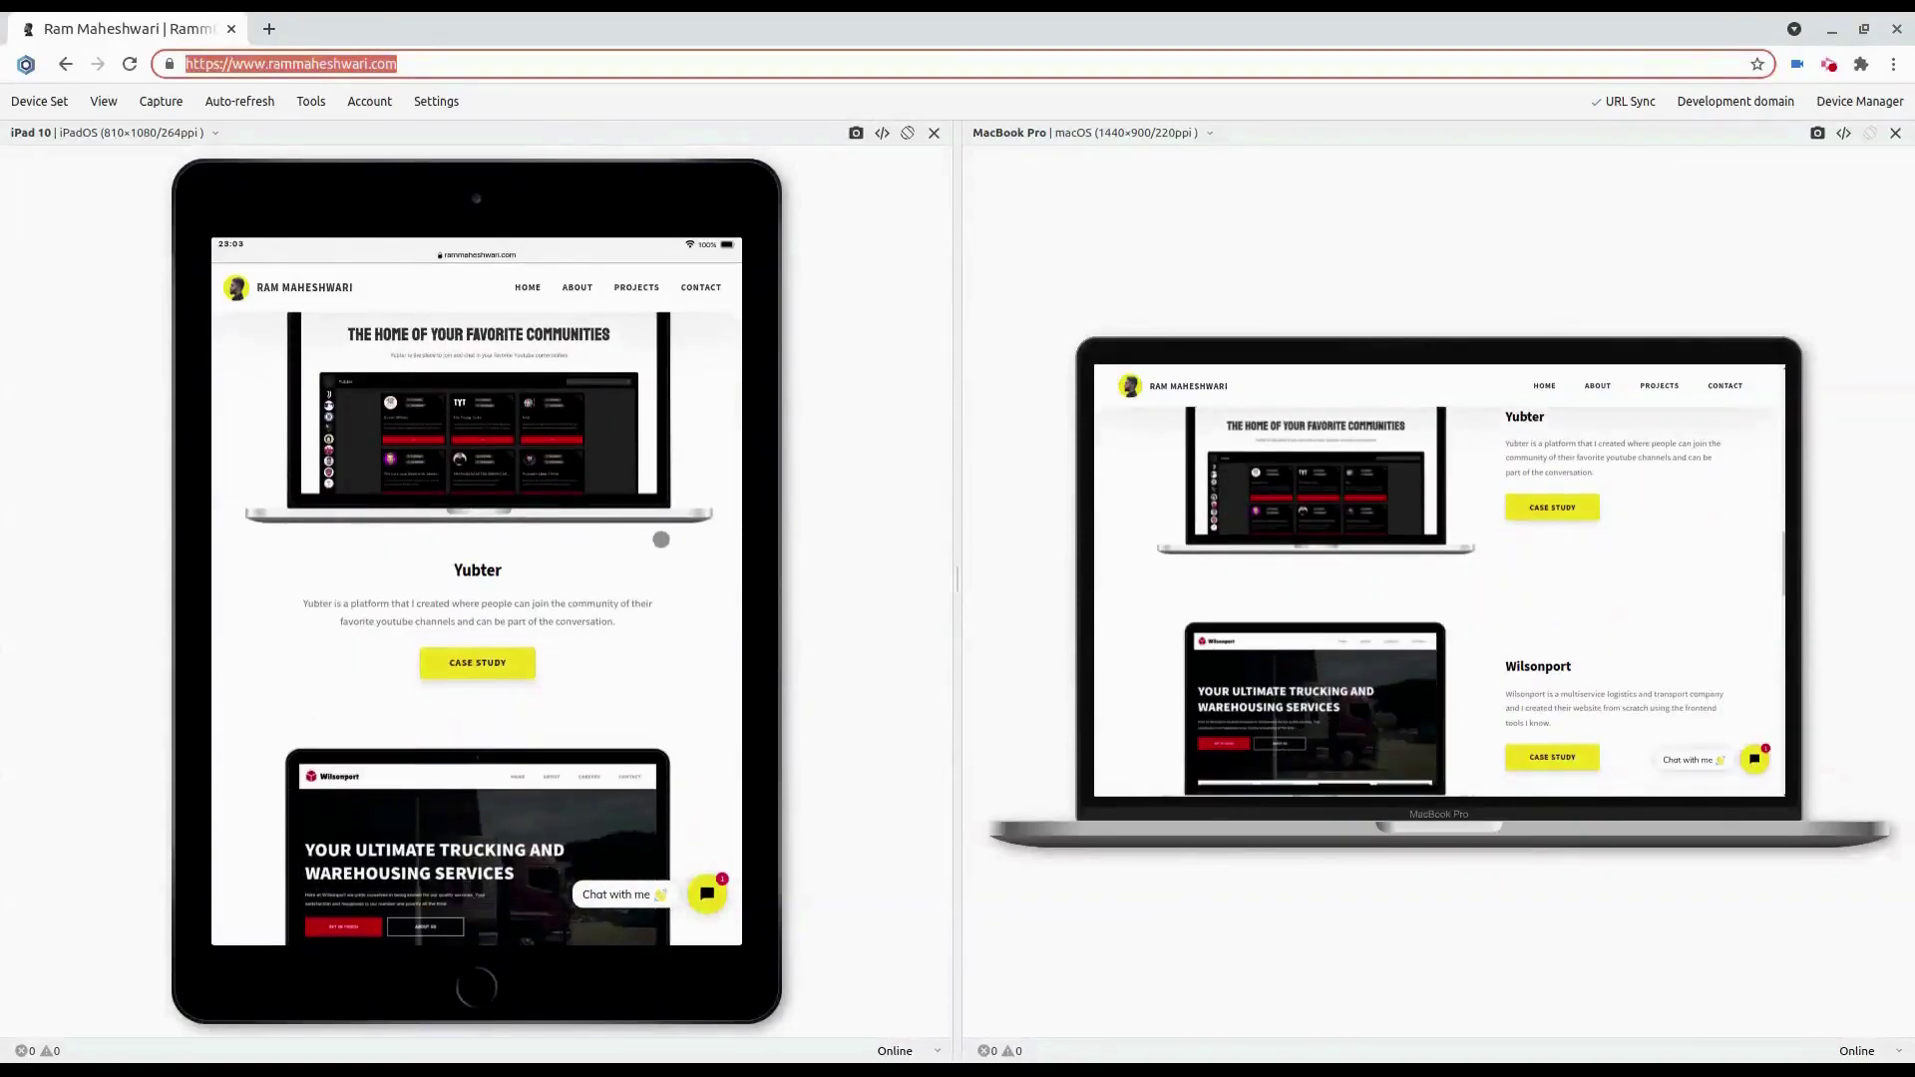